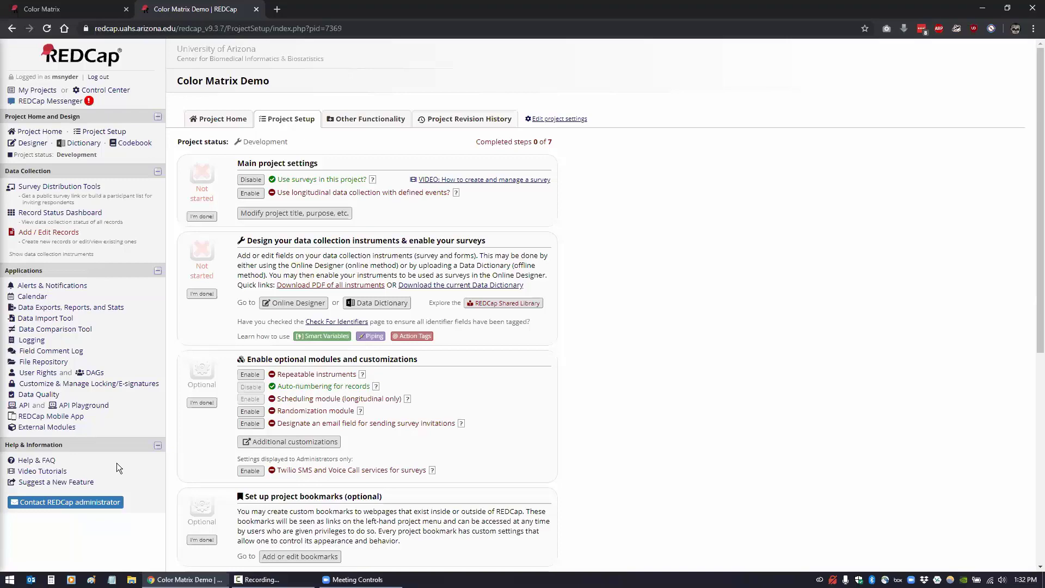
- Find the Color Matrix module among the available external modules by searching for "color" and enable it for the project
{"action": "left_click", "coordinate": [52, 429]}
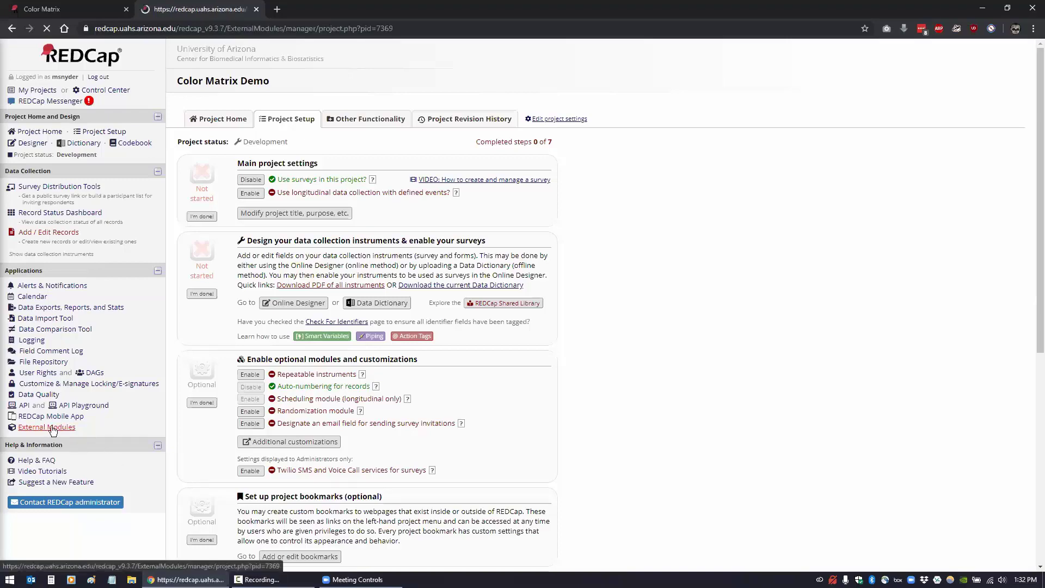
{"action": "left_click", "coordinate": [209, 251]}
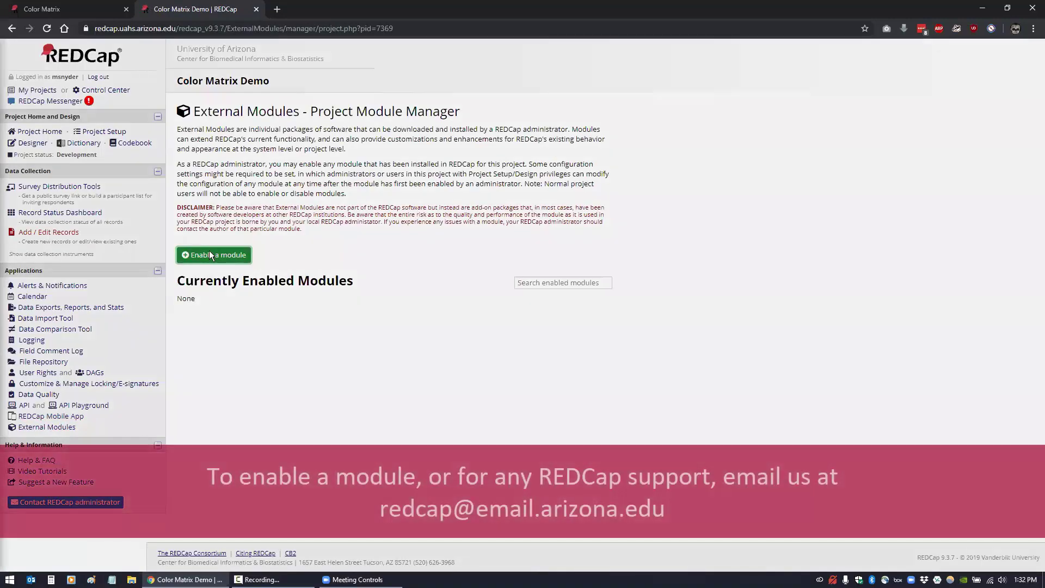
{"action": "type", "text": "color"}
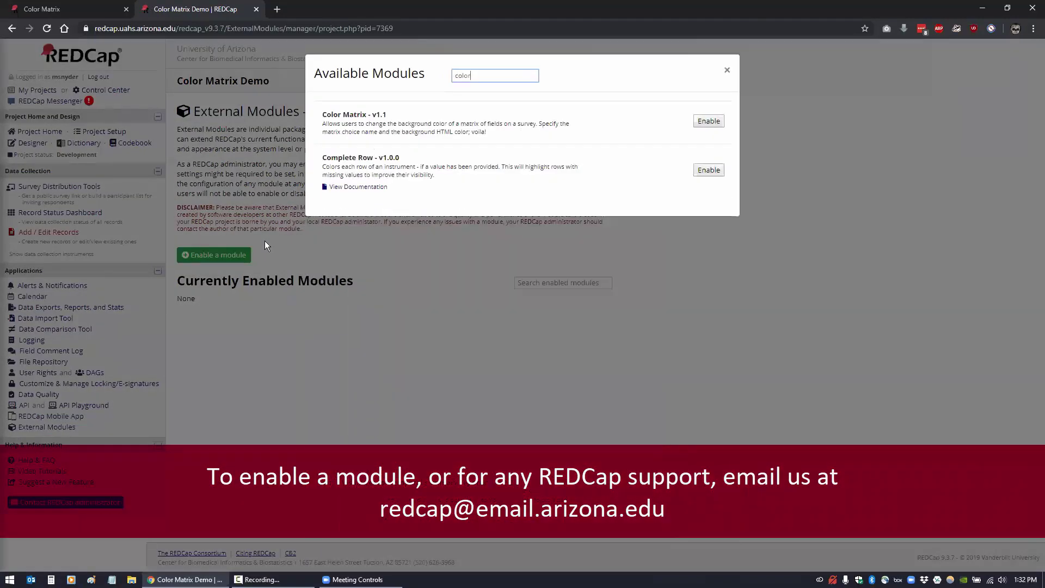
{"action": "left_click", "coordinate": [697, 122]}
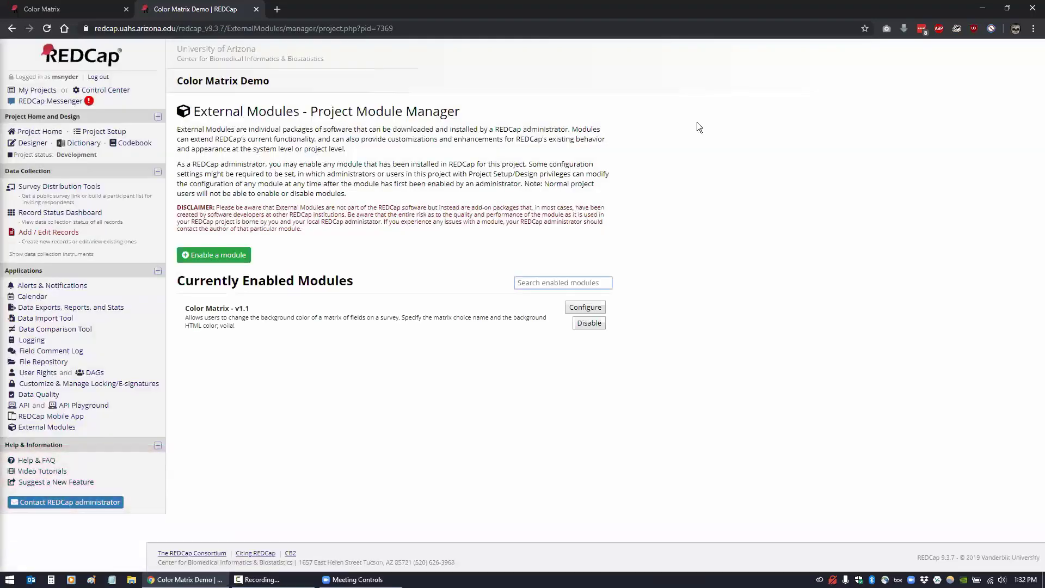
- Review the Color Matrix module's matrix group name, header background and column background color settings, and save the configuration
{"action": "left_click", "coordinate": [572, 310]}
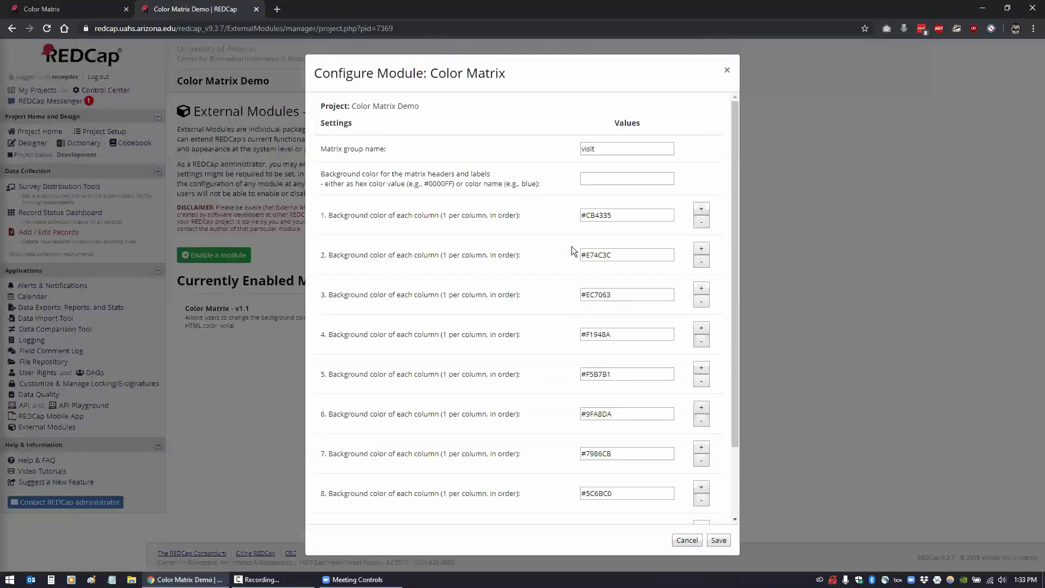
{"action": "left_click", "coordinate": [648, 150]}
{"action": "left_click", "coordinate": [594, 178]}
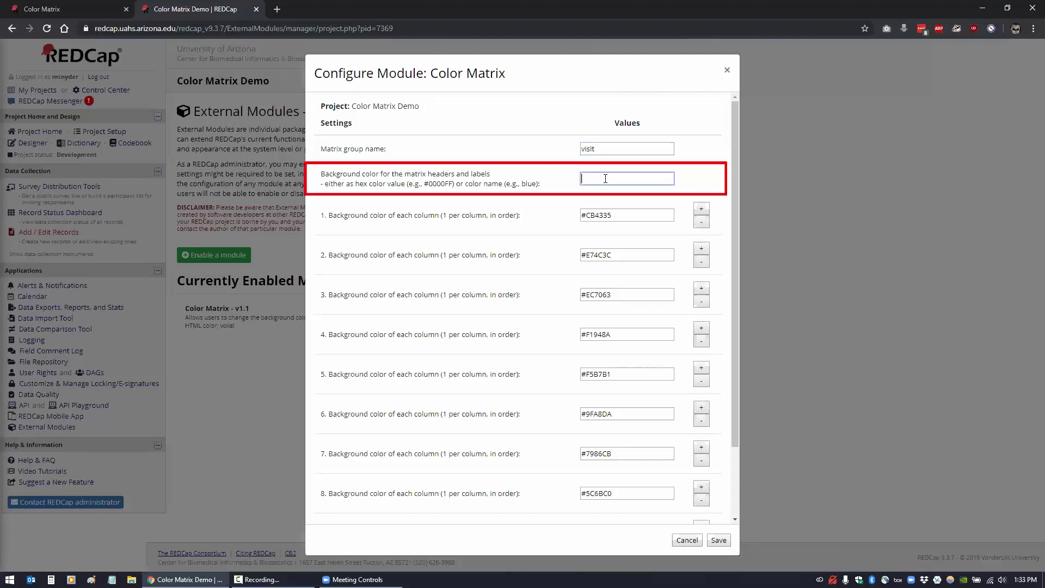
{"action": "left_click", "coordinate": [620, 214]}
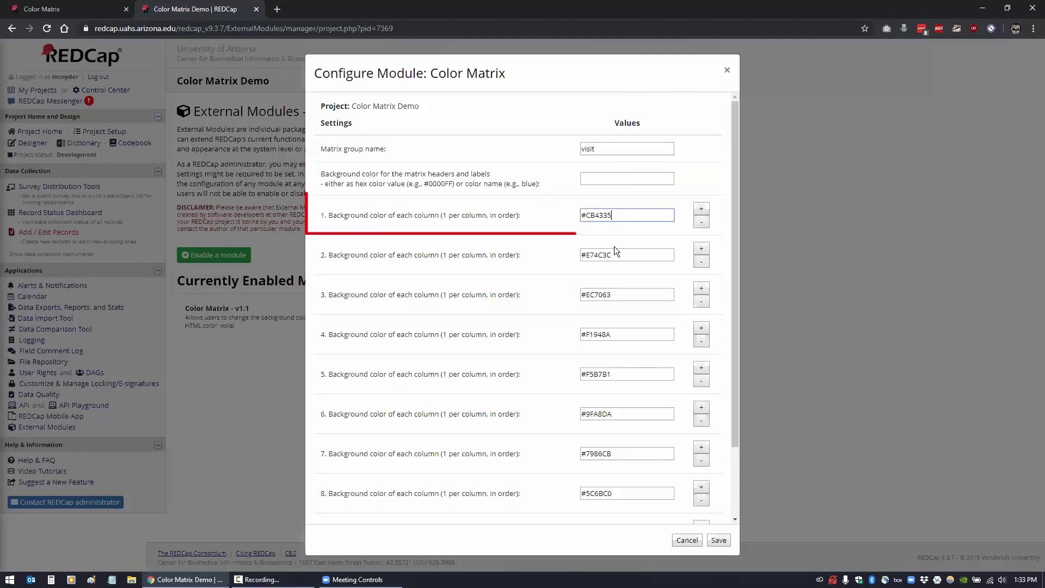
{"action": "left_click", "coordinate": [617, 254]}
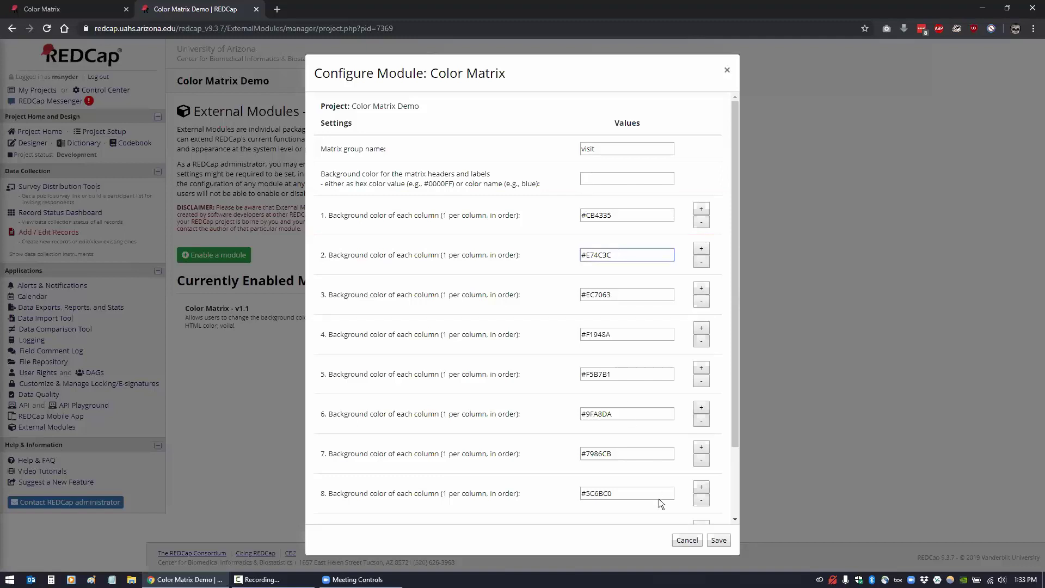
{"action": "scroll", "coordinate": [610, 405], "scroll_direction": "down", "scroll_amount": 2}
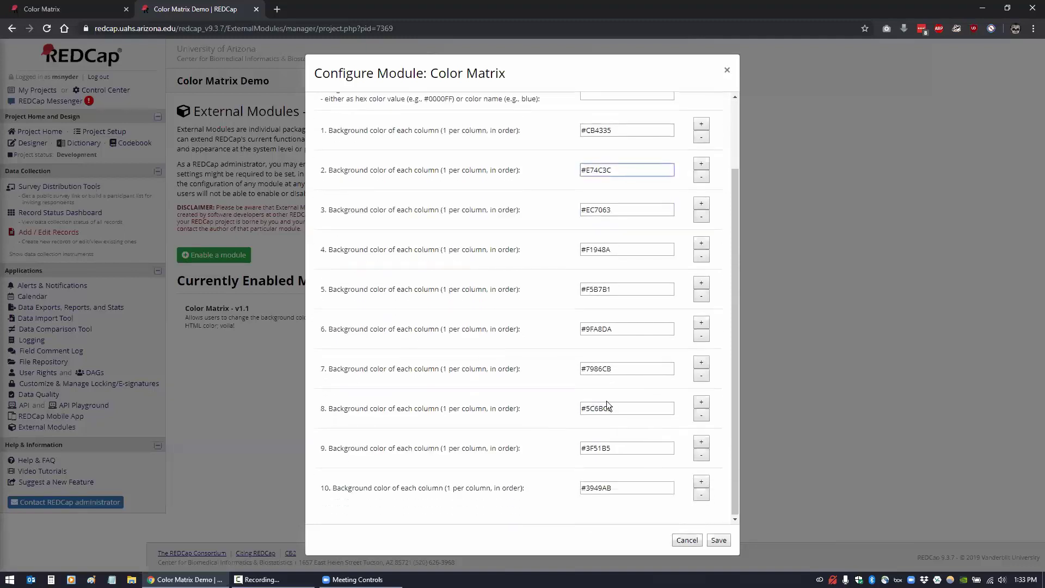
{"action": "scroll", "coordinate": [596, 488], "scroll_direction": "up", "scroll_amount": 3}
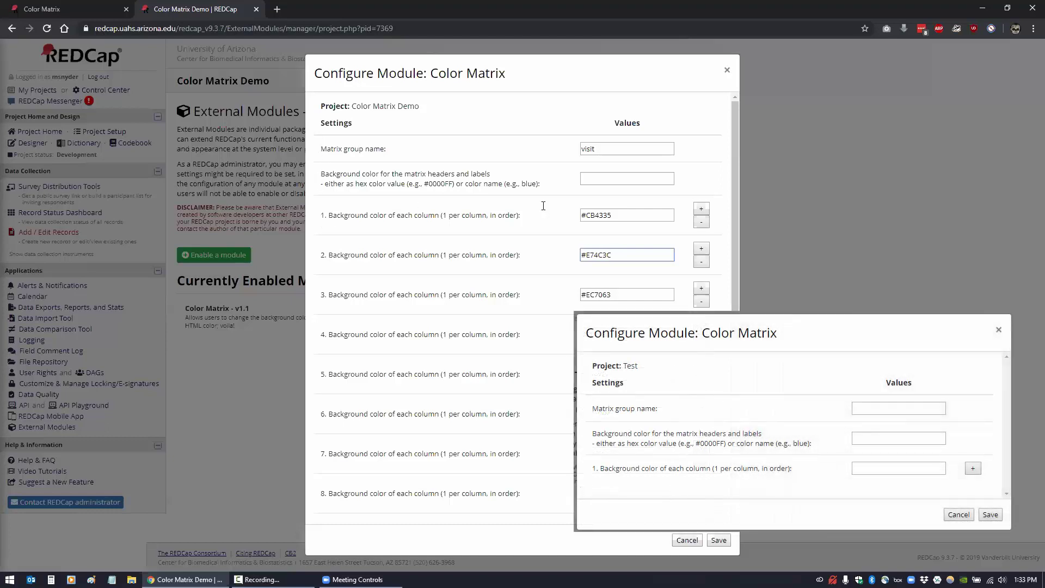
{"action": "left_click_drag", "start_coordinate": [626, 216], "coordinate": [324, 217]}
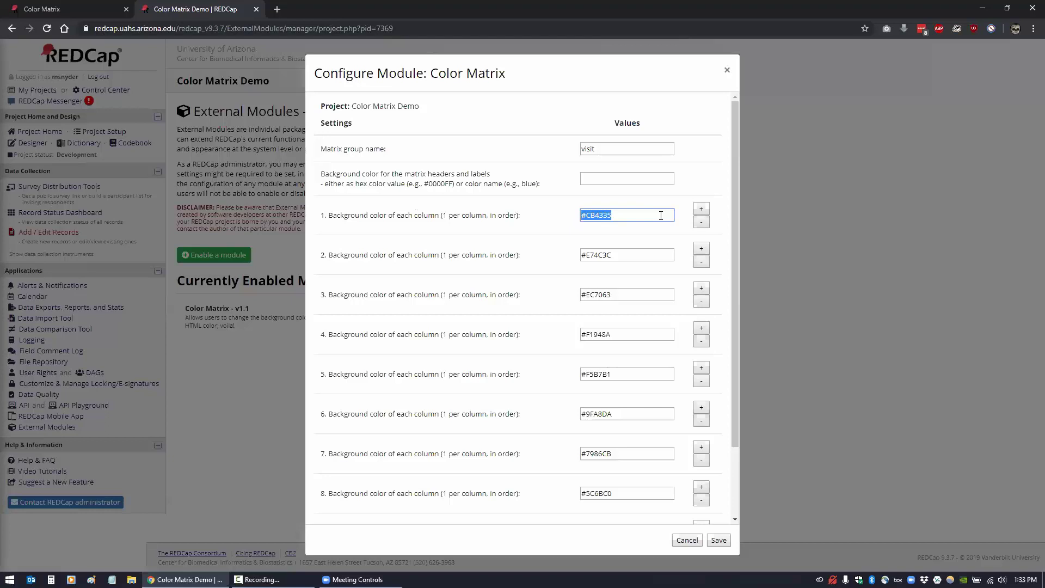
{"action": "left_click", "coordinate": [660, 215]}
{"action": "left_click", "coordinate": [718, 540]}
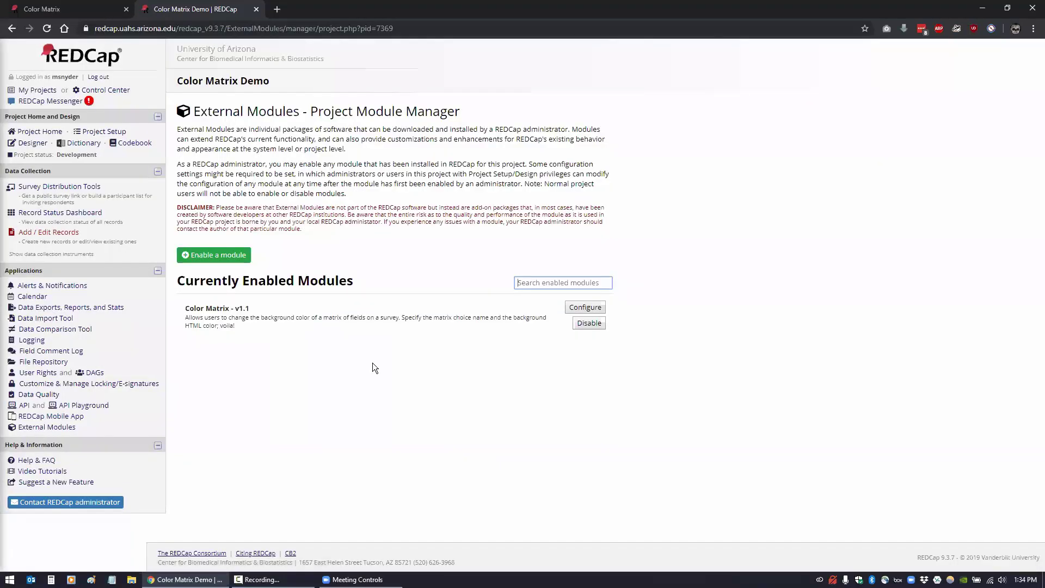
- Examine the two matrix groups, visit_plain and visit, of the Color Matrix instrument in the Online Designer
{"action": "left_click", "coordinate": [33, 144]}
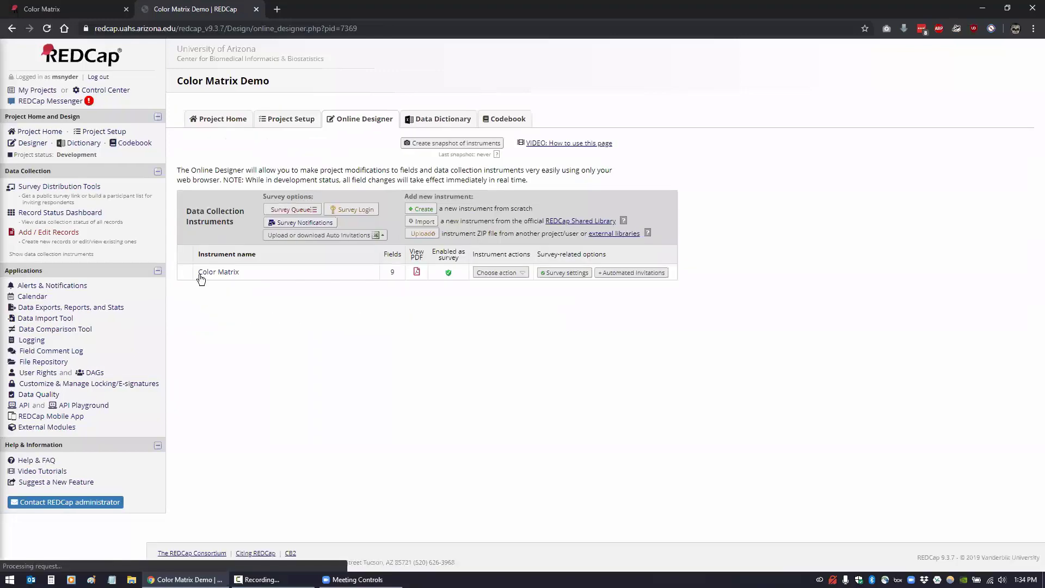
{"action": "left_click", "coordinate": [218, 273]}
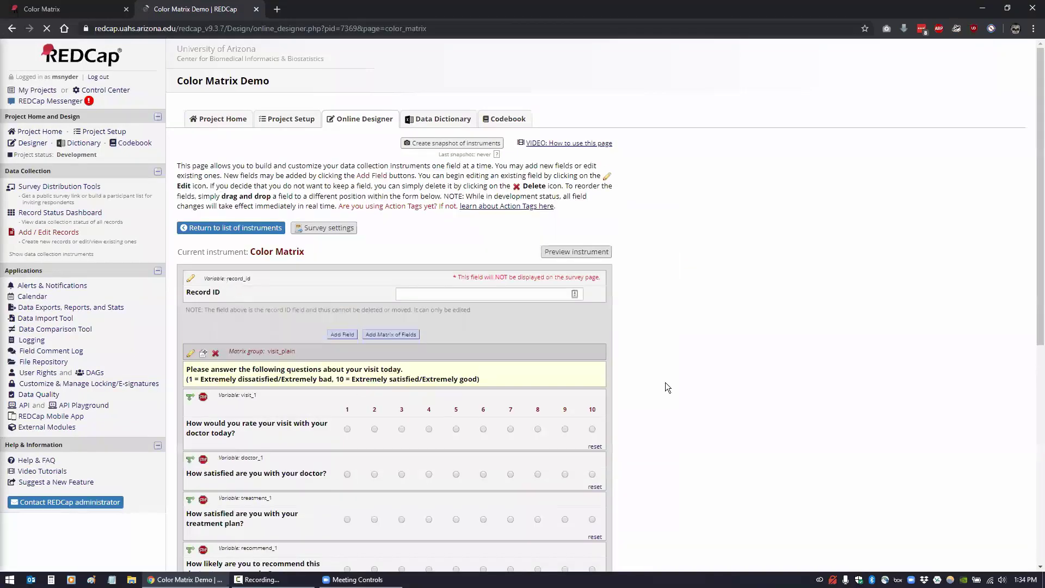
{"action": "scroll", "coordinate": [672, 367], "scroll_direction": "down", "scroll_amount": 3}
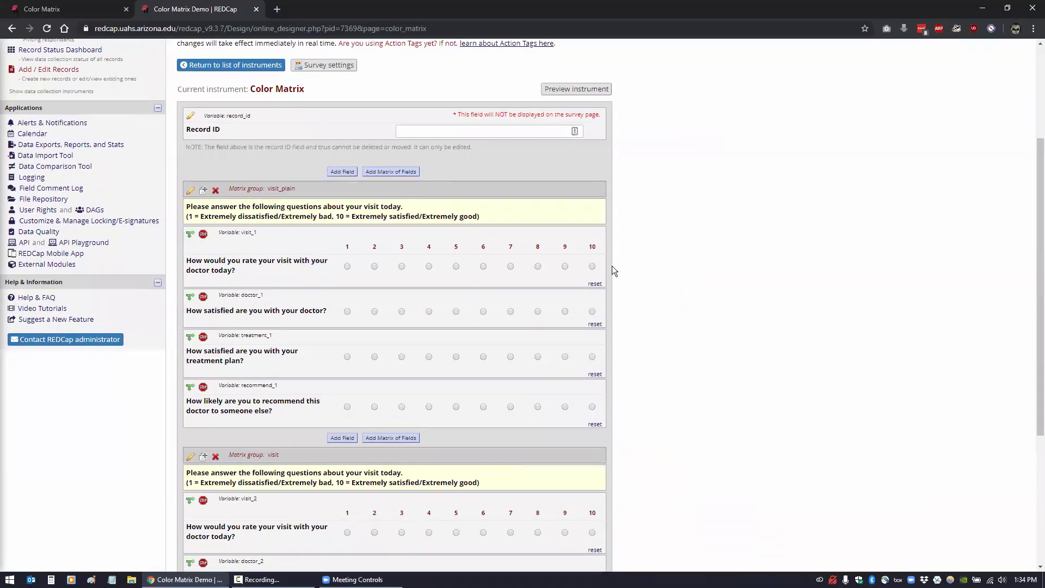
{"action": "scroll", "coordinate": [614, 294], "scroll_direction": "down", "scroll_amount": 3}
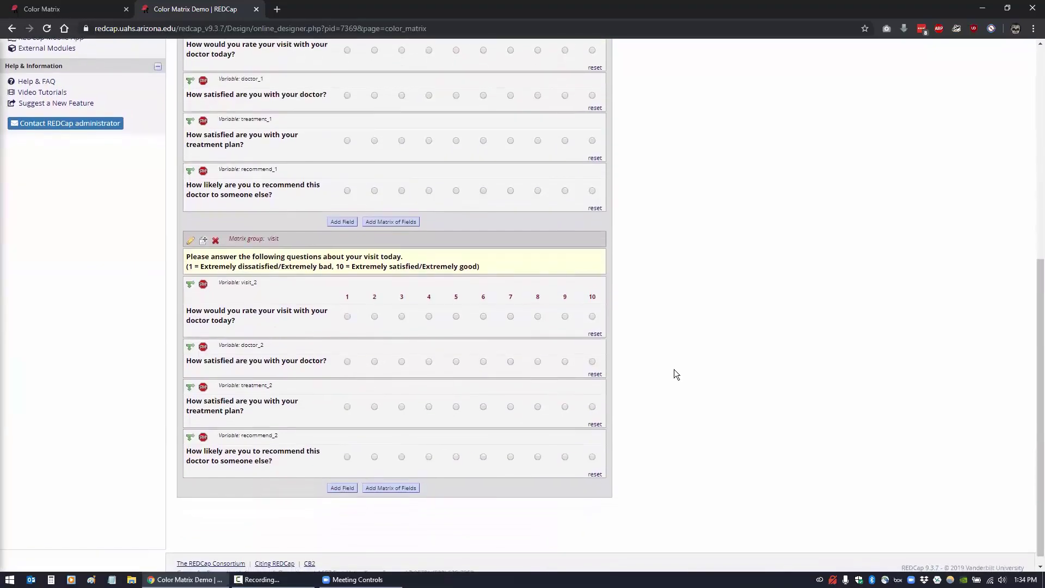
{"action": "scroll", "coordinate": [679, 367], "scroll_direction": "up", "scroll_amount": 2}
{"action": "scroll", "coordinate": [679, 368], "scroll_direction": "up", "scroll_amount": 5}
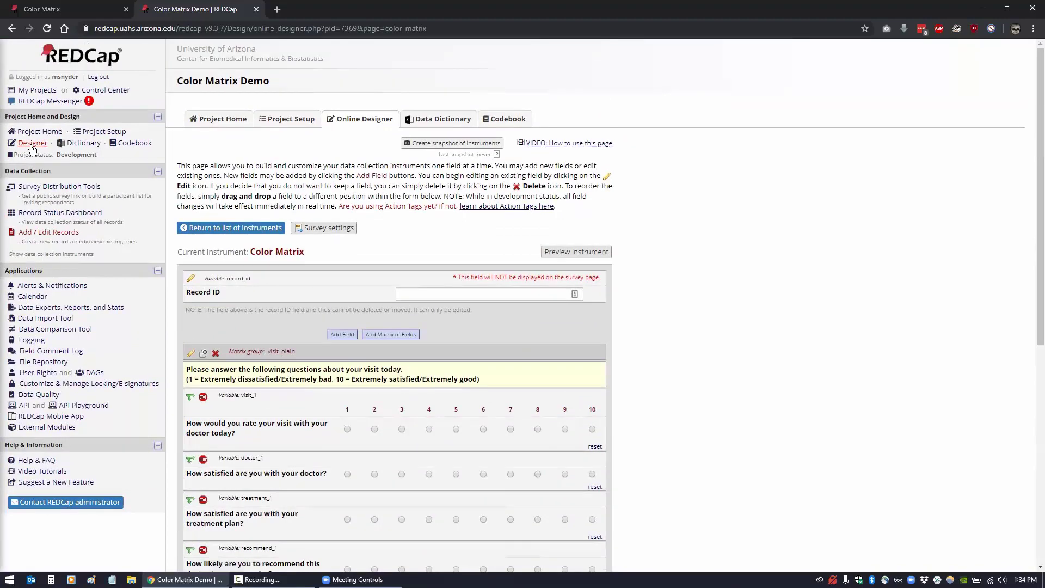
- Add a new record and compare the plain matrix with the colored matrix on its data entry form
{"action": "left_click", "coordinate": [41, 235]}
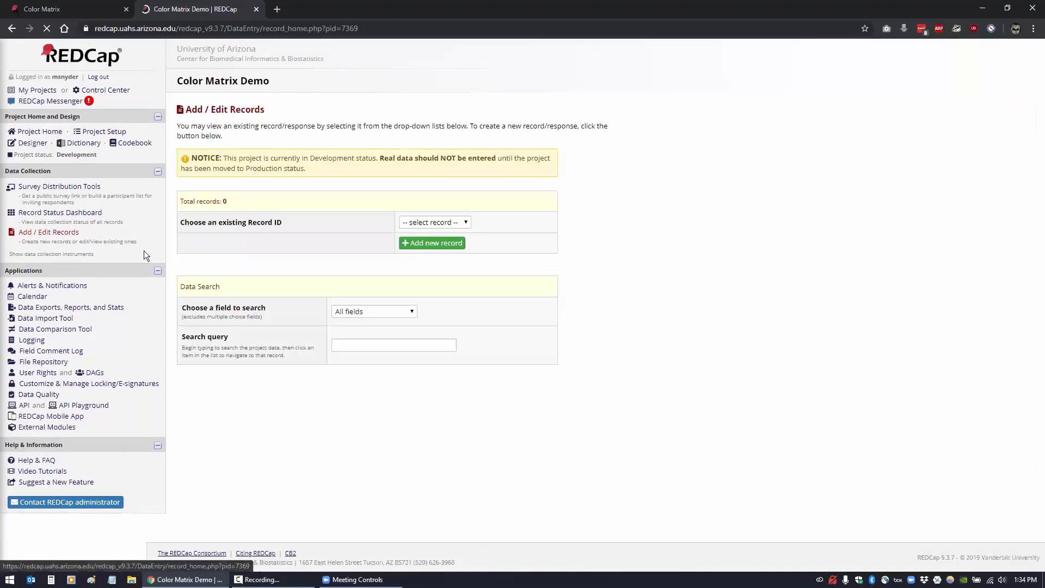
{"action": "left_click", "coordinate": [441, 244]}
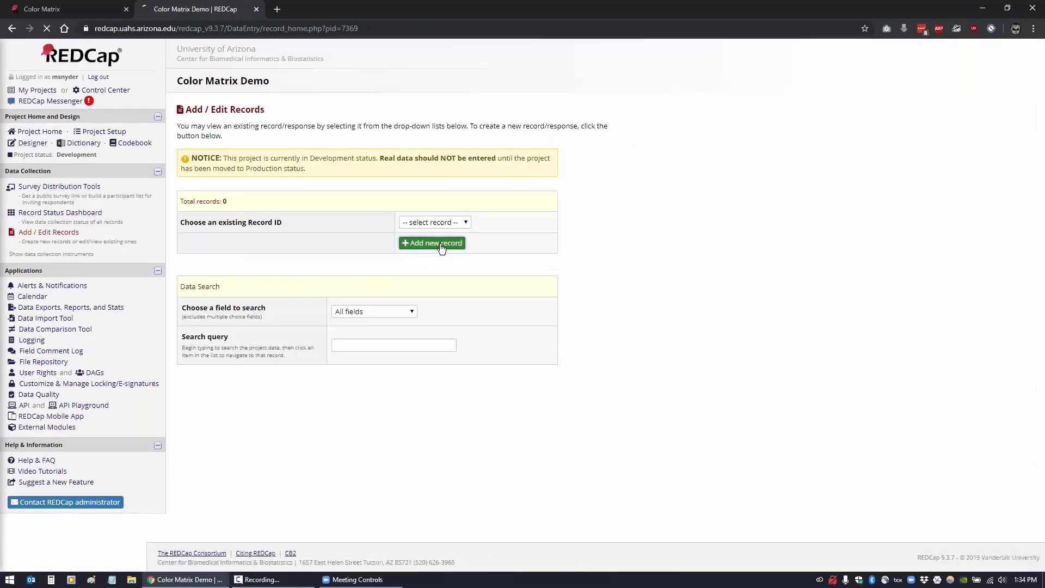
{"action": "scroll", "coordinate": [692, 322], "scroll_direction": "down", "scroll_amount": 2}
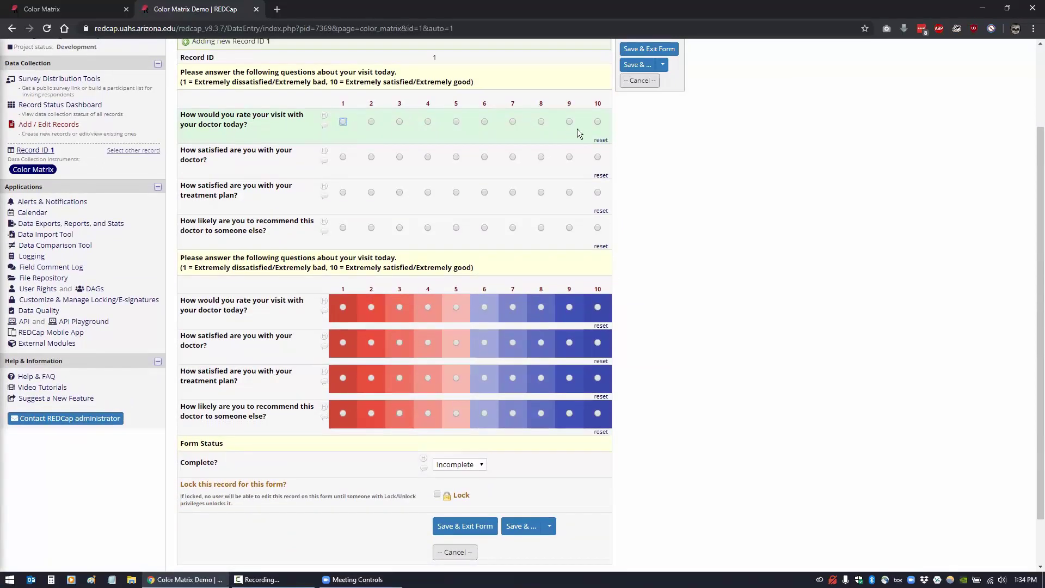
{"action": "scroll", "coordinate": [821, 193], "scroll_direction": "down", "scroll_amount": 1}
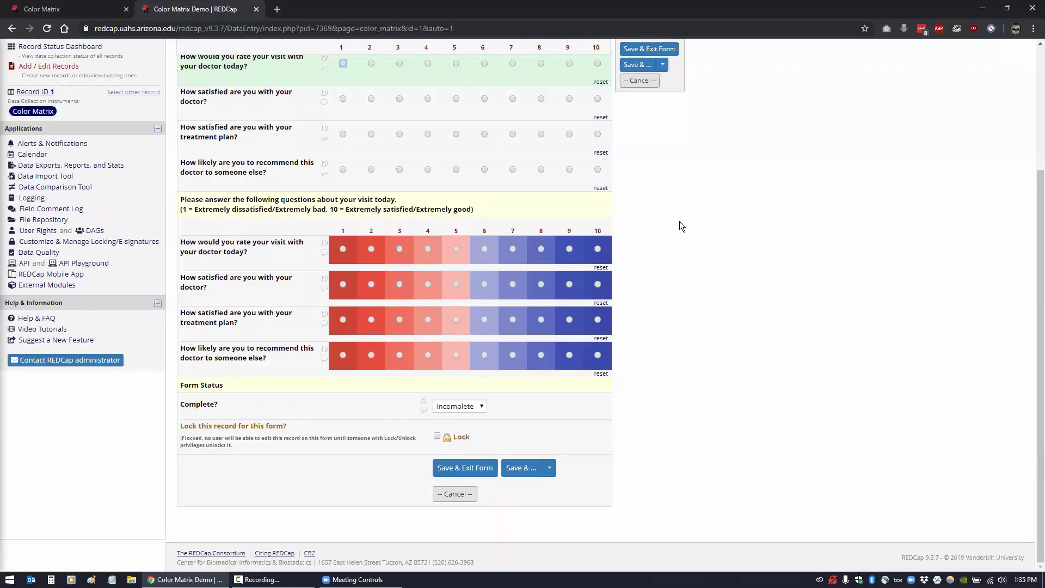
- Answer the colored matrix's questions with 1, 4, 5 and 7 and the plain matrix's recommendation question with 1, and leave the record without saving
{"action": "left_click", "coordinate": [343, 249]}
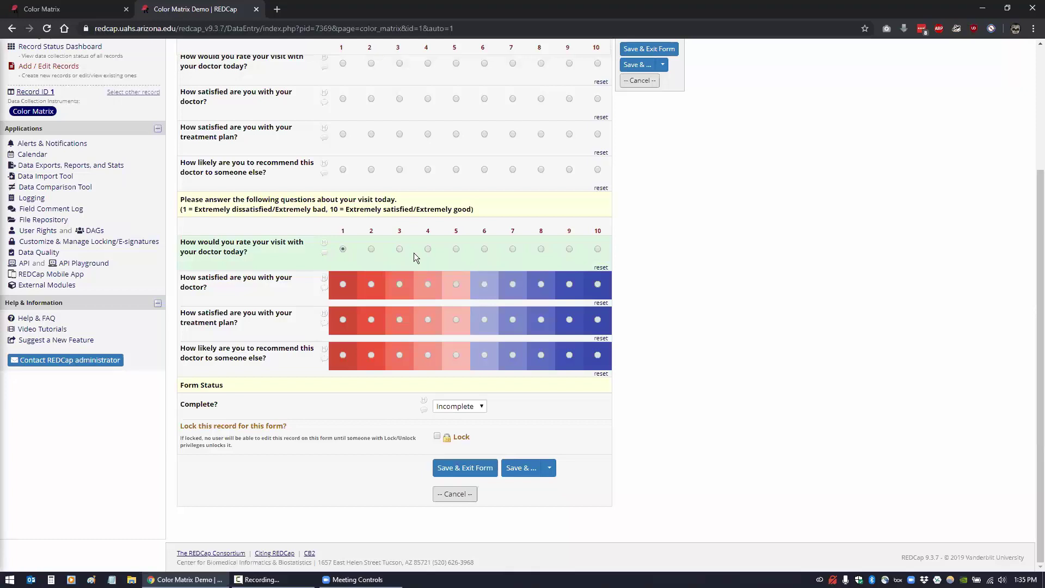
{"action": "left_click", "coordinate": [343, 169]}
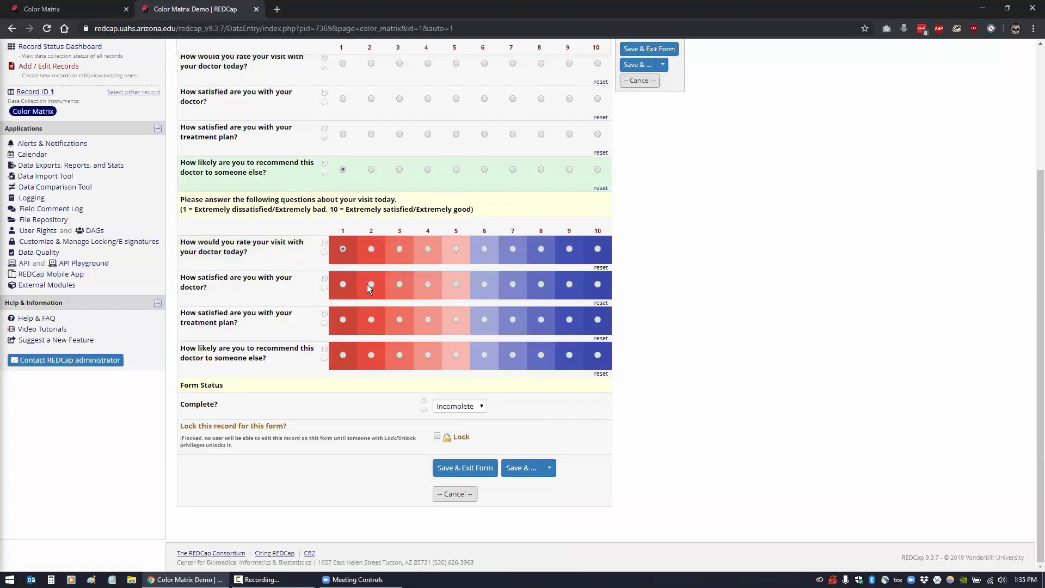
{"action": "left_click", "coordinate": [427, 284]}
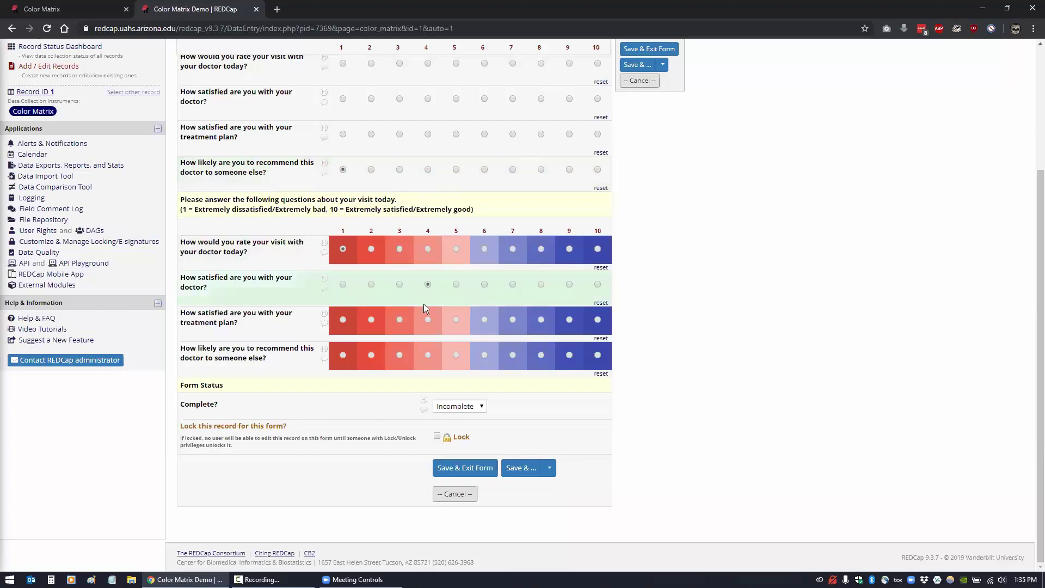
{"action": "left_click", "coordinate": [457, 320]}
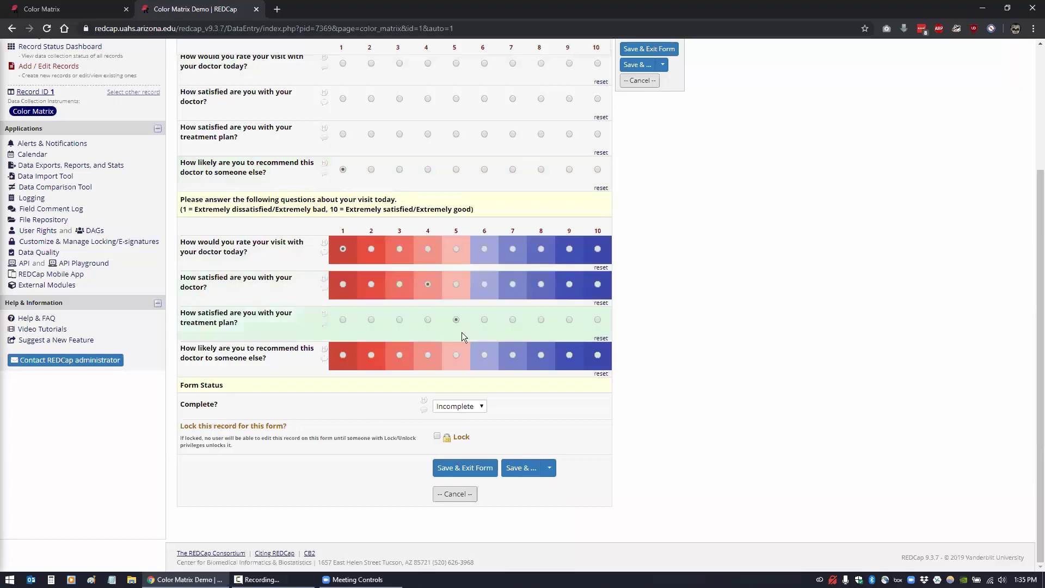
{"action": "left_click", "coordinate": [512, 354]}
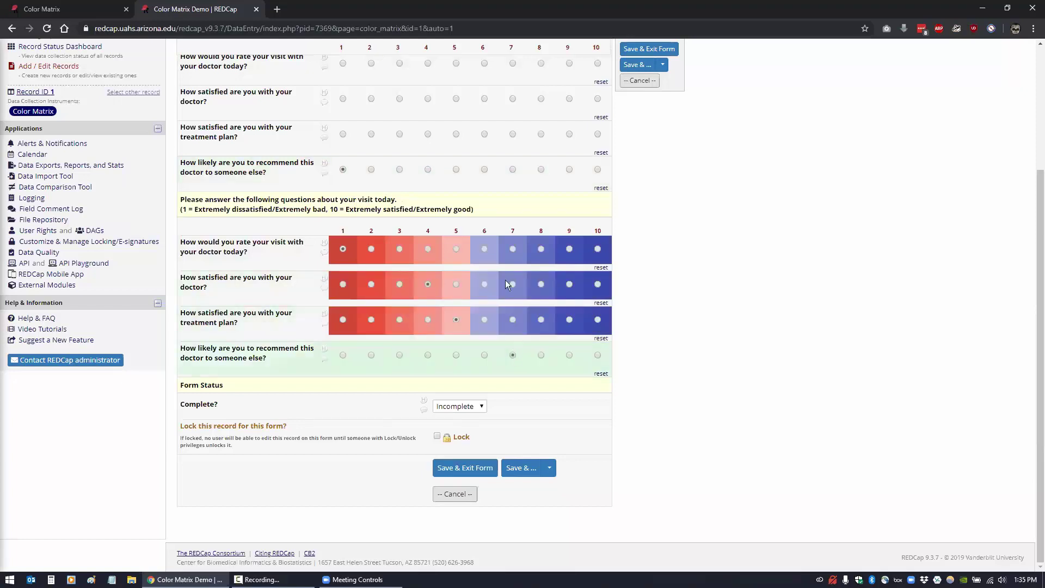
{"action": "left_click", "coordinate": [343, 170]}
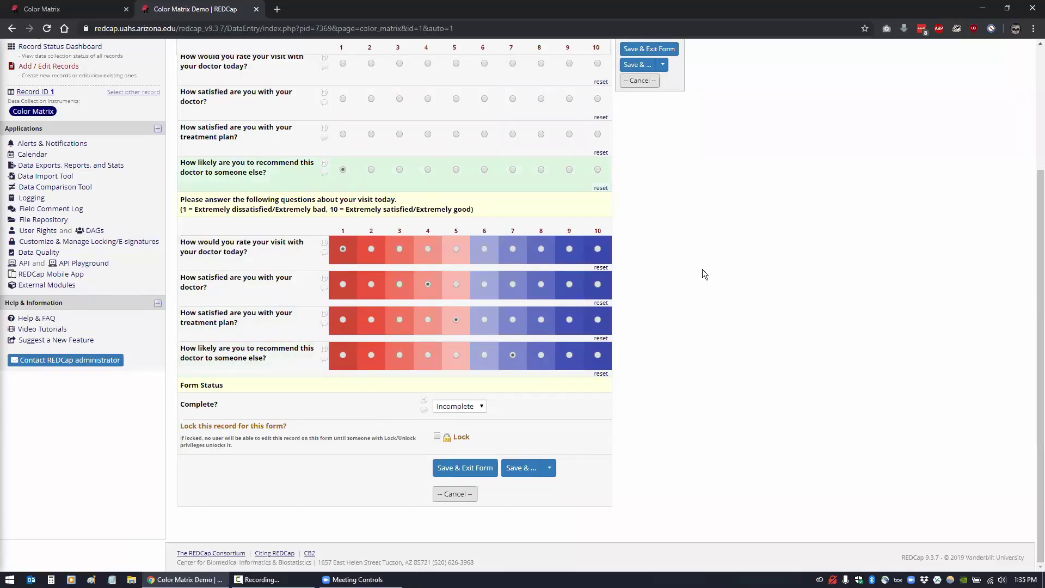
{"action": "scroll", "coordinate": [130, 243], "scroll_direction": "up", "scroll_amount": 2}
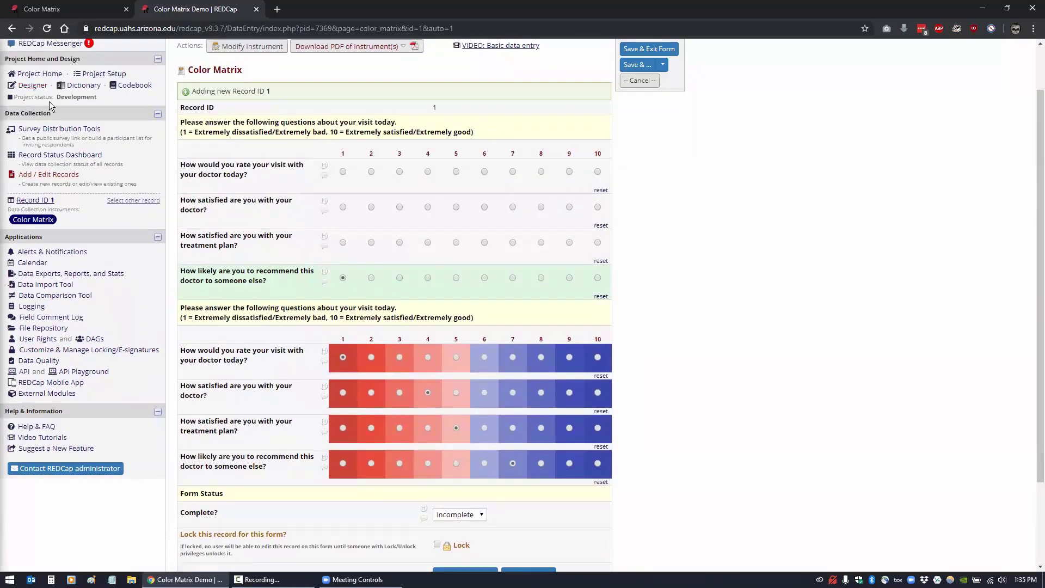
{"action": "left_click", "coordinate": [34, 85]}
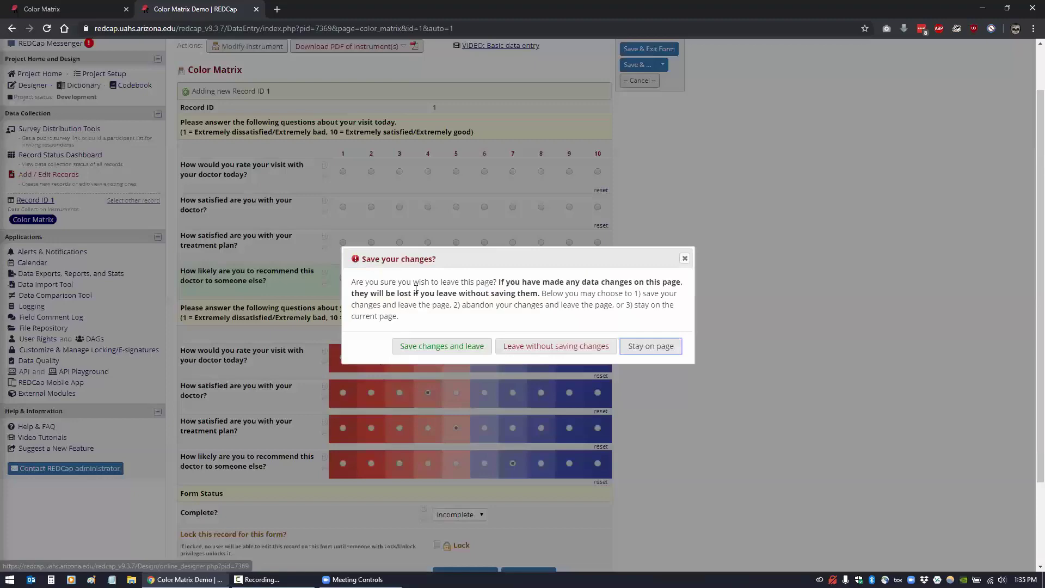
{"action": "left_click", "coordinate": [541, 346]}
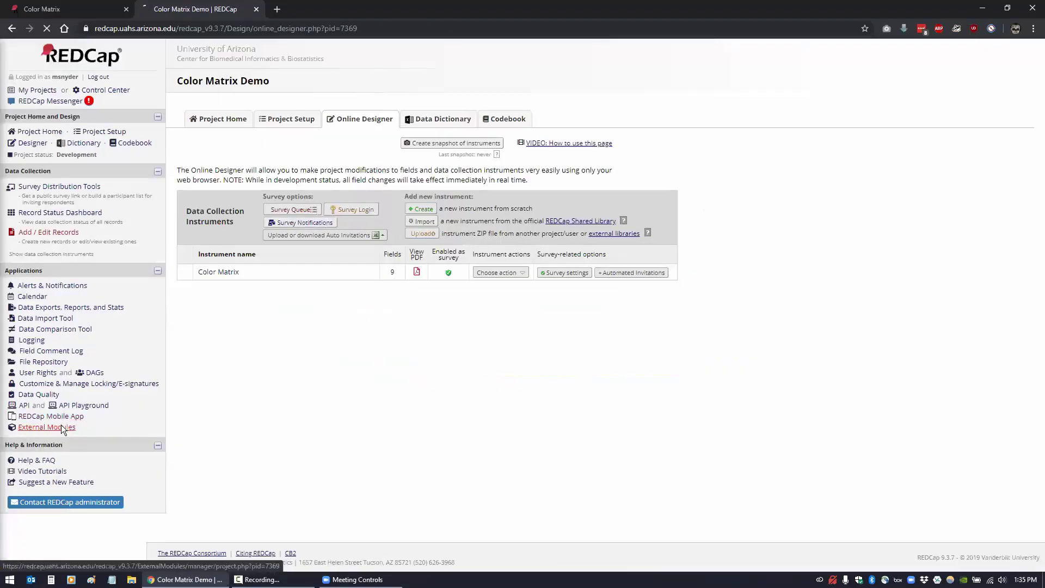
- Set the Color Matrix module's background color for matrix headers and labels to #333333 and save the configuration
{"action": "left_click", "coordinate": [63, 428]}
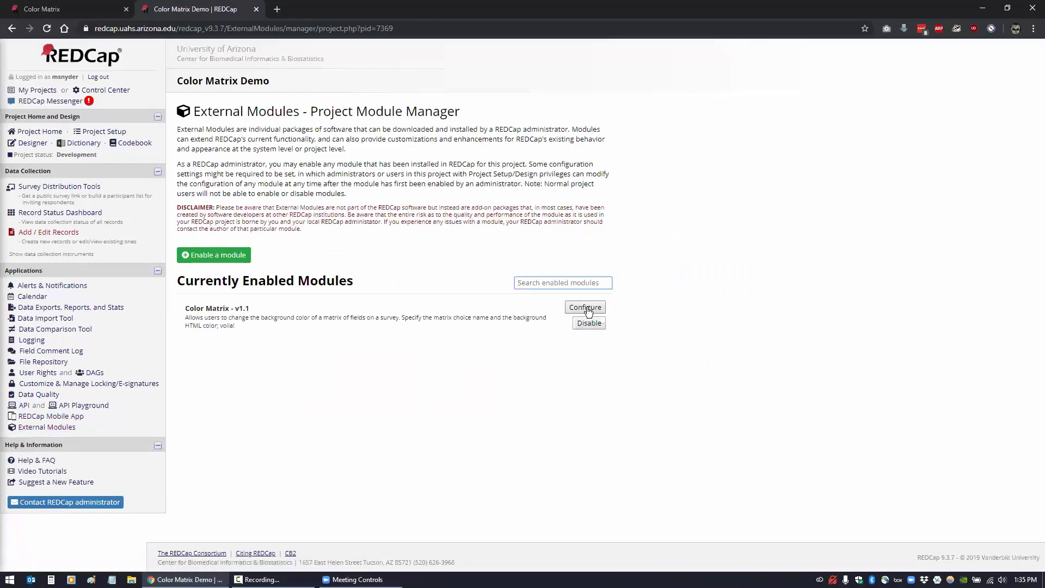
{"action": "left_click", "coordinate": [585, 308]}
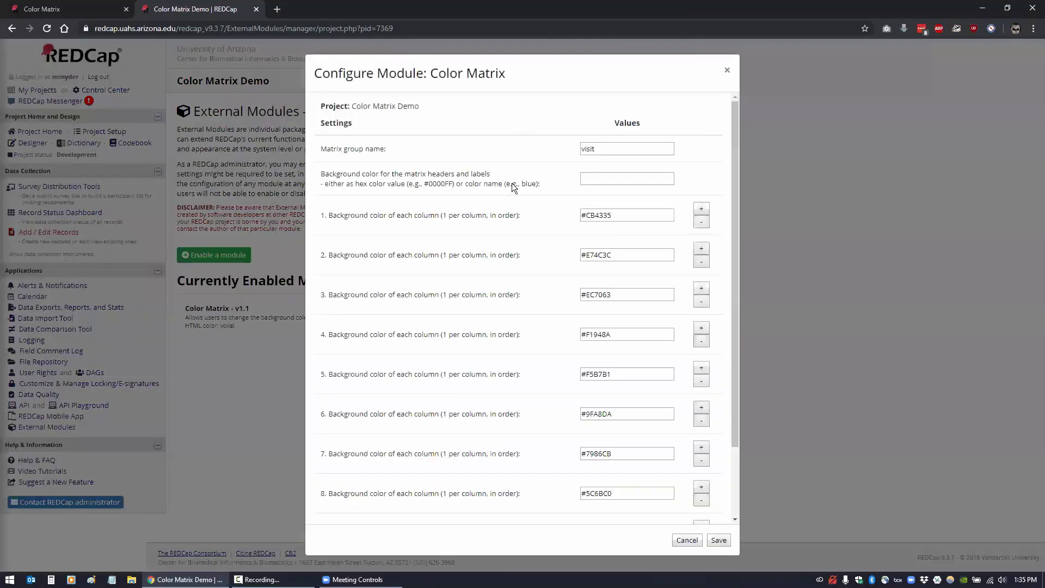
{"action": "left_click", "coordinate": [604, 178]}
{"action": "type", "text": "#33"}
{"action": "key", "text": "BackSpace"}
{"action": "key", "text": "BackSpace"}
{"action": "type", "text": "333333"}
{"action": "left_click", "coordinate": [717, 540]}
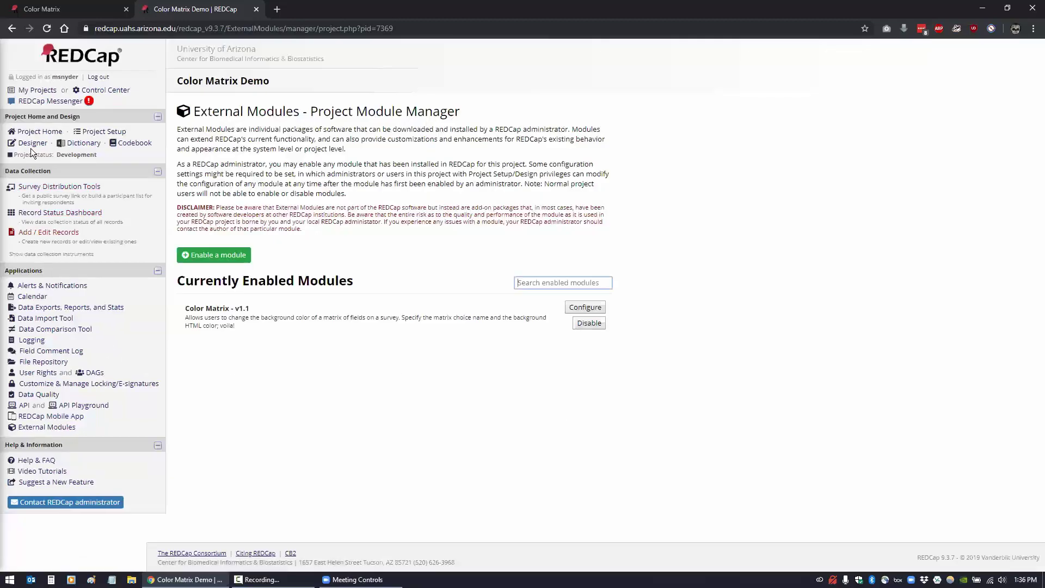
- Add a new record to view the header and label background color on the Color Matrix form
{"action": "left_click", "coordinate": [34, 234]}
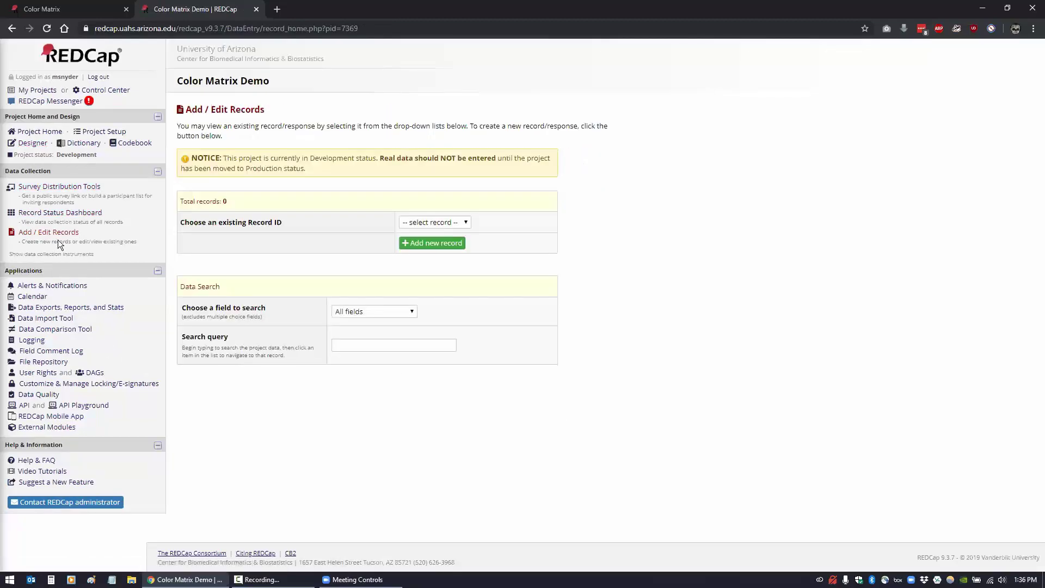
{"action": "left_click", "coordinate": [435, 244]}
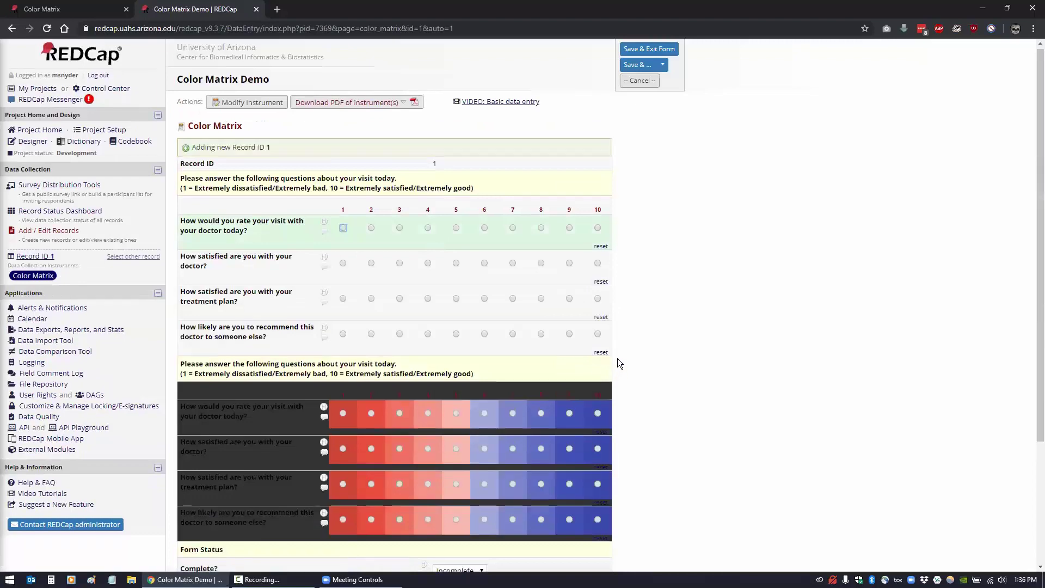
- Answer all four questions of the colored matrix with 1 and the plain matrix's recommendation question with 1
{"action": "scroll", "coordinate": [619, 362], "scroll_direction": "down", "scroll_amount": 3}
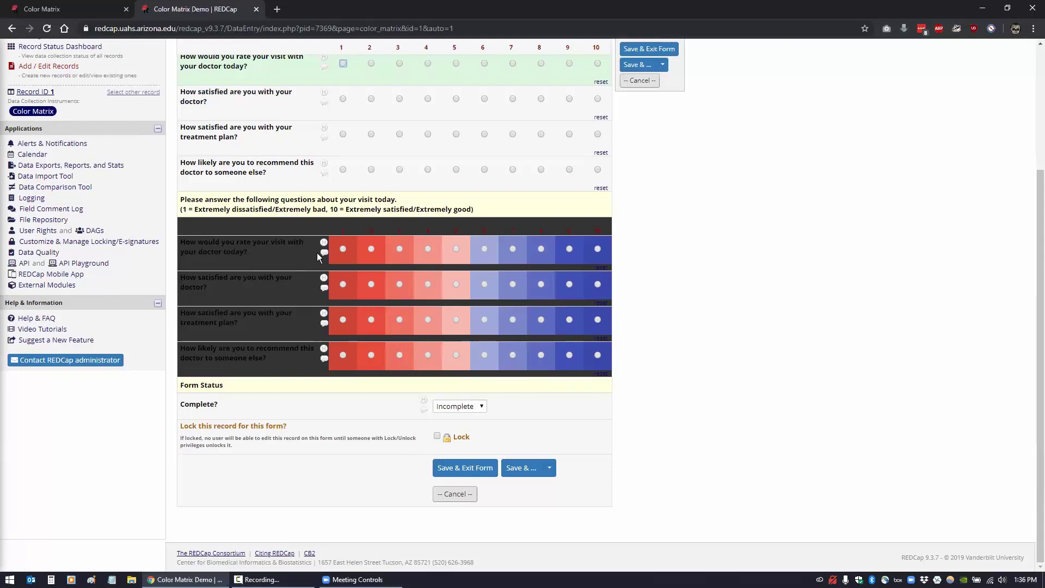
{"action": "left_click", "coordinate": [341, 248]}
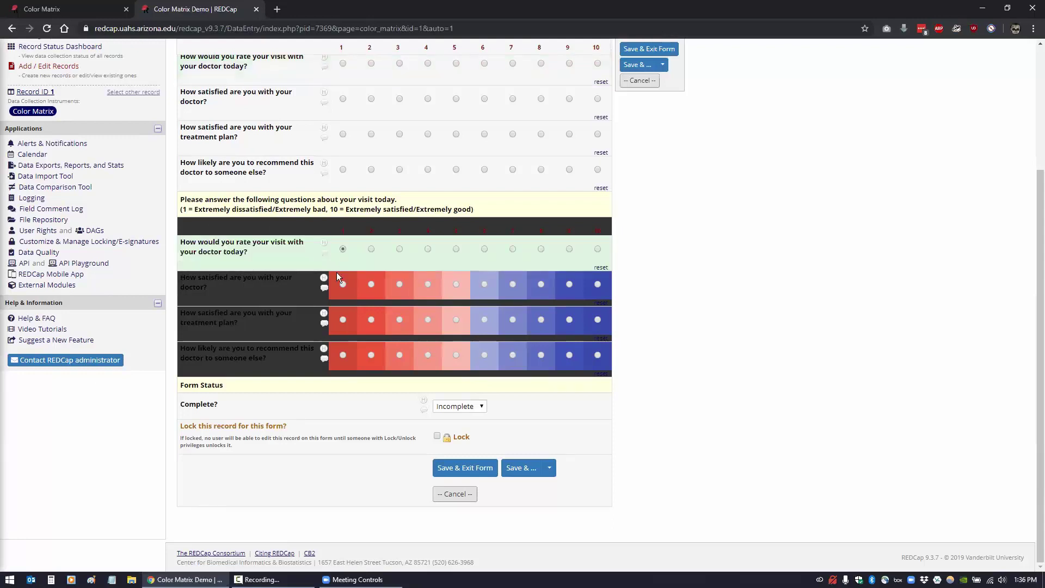
{"action": "left_click", "coordinate": [342, 284]}
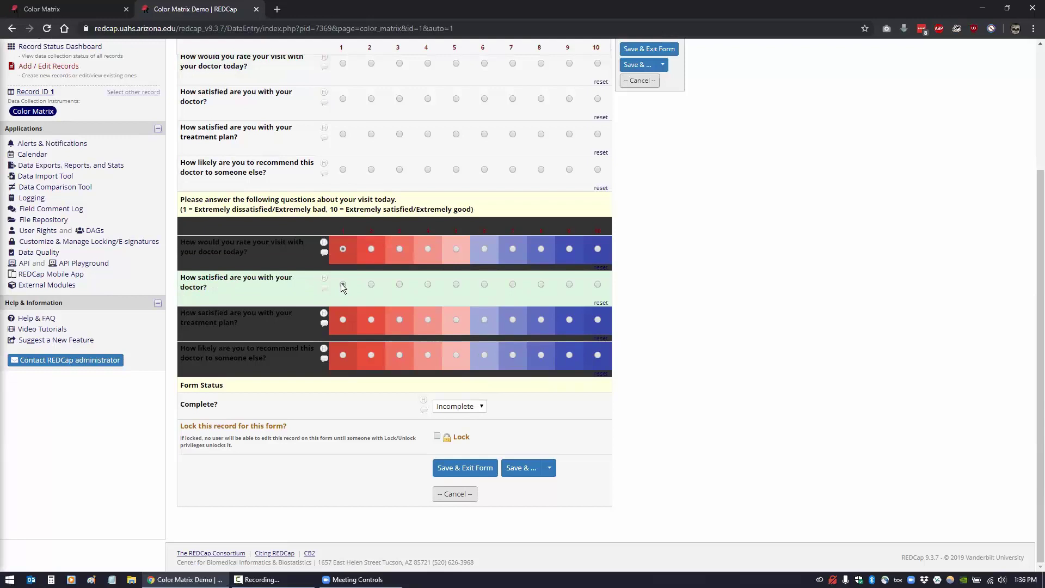
{"action": "left_click", "coordinate": [342, 320]}
{"action": "left_click", "coordinate": [343, 355]}
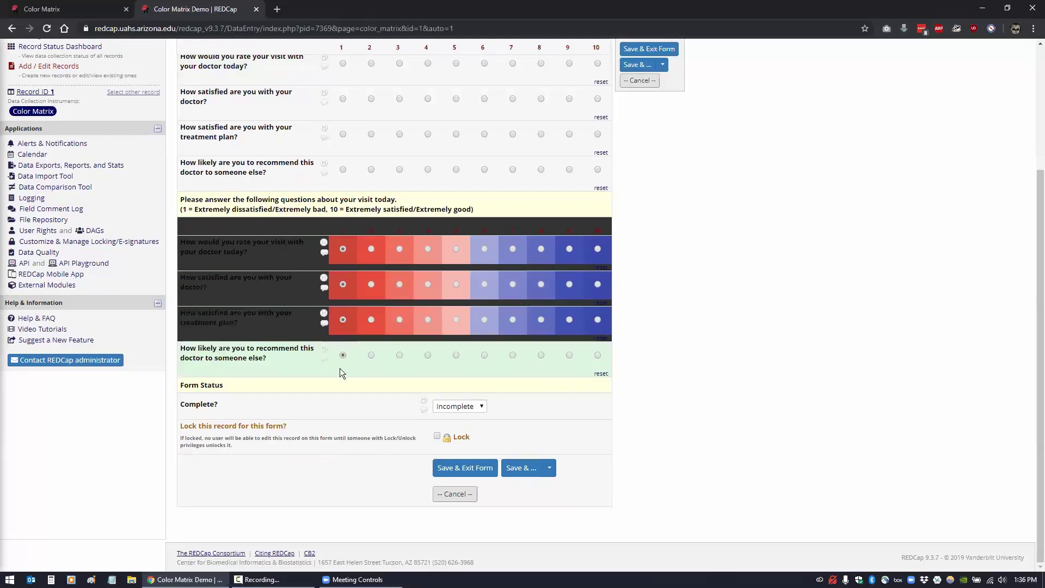
{"action": "left_click", "coordinate": [341, 170]}
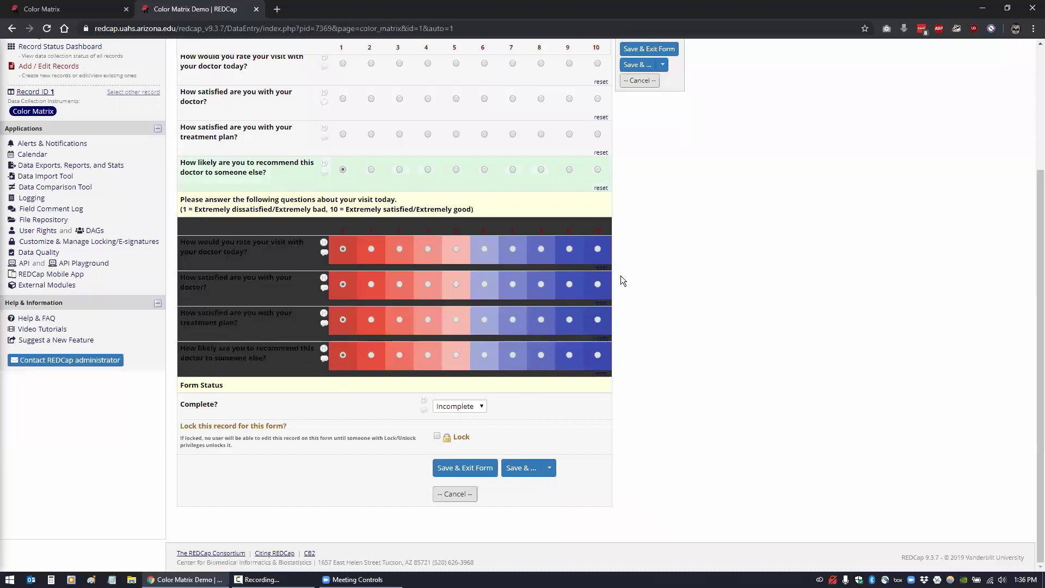
- Compare the colored matrix on the data entry form with the one on the Color Matrix survey page already open in the browser
{"action": "left_click", "coordinate": [44, 9]}
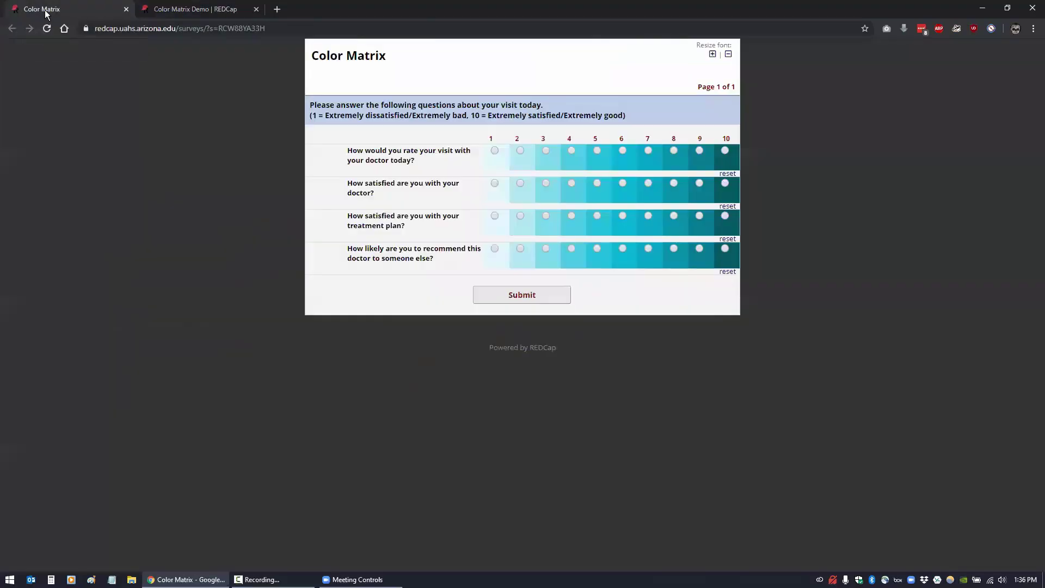
{"action": "left_click", "coordinate": [218, 10]}
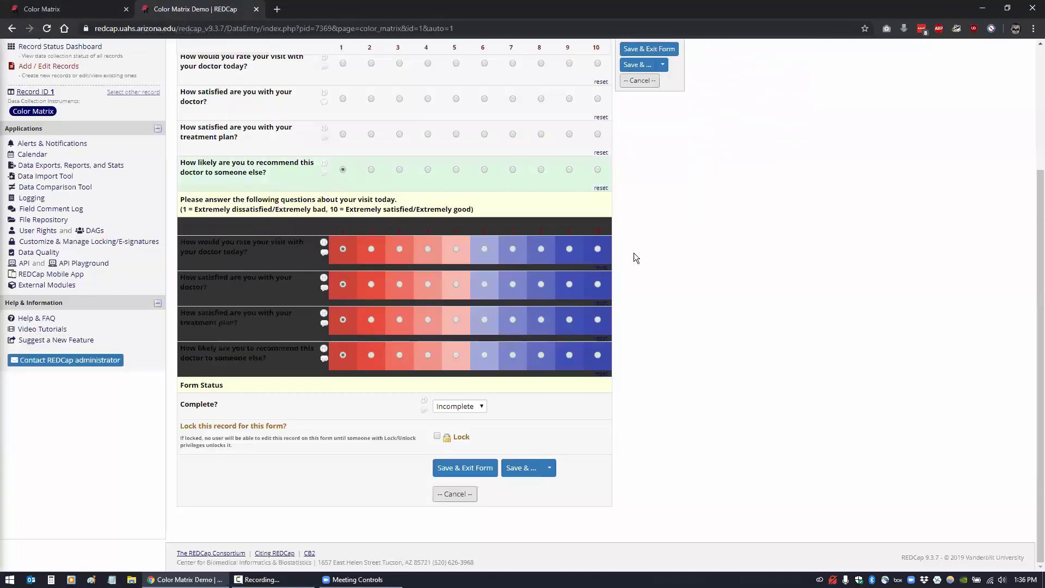
{"action": "left_click", "coordinate": [35, 9]}
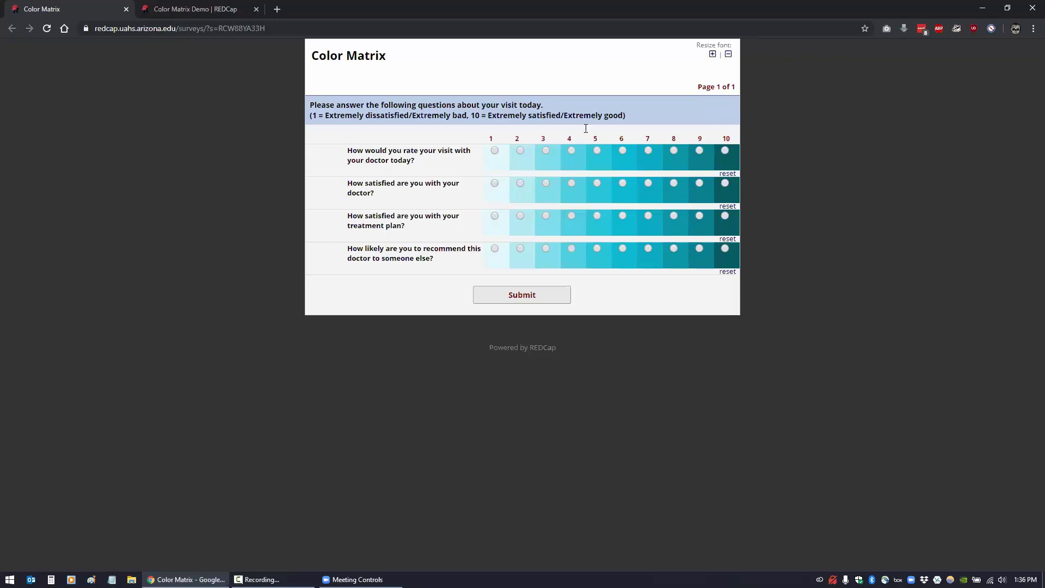
{"action": "left_click", "coordinate": [177, 10]}
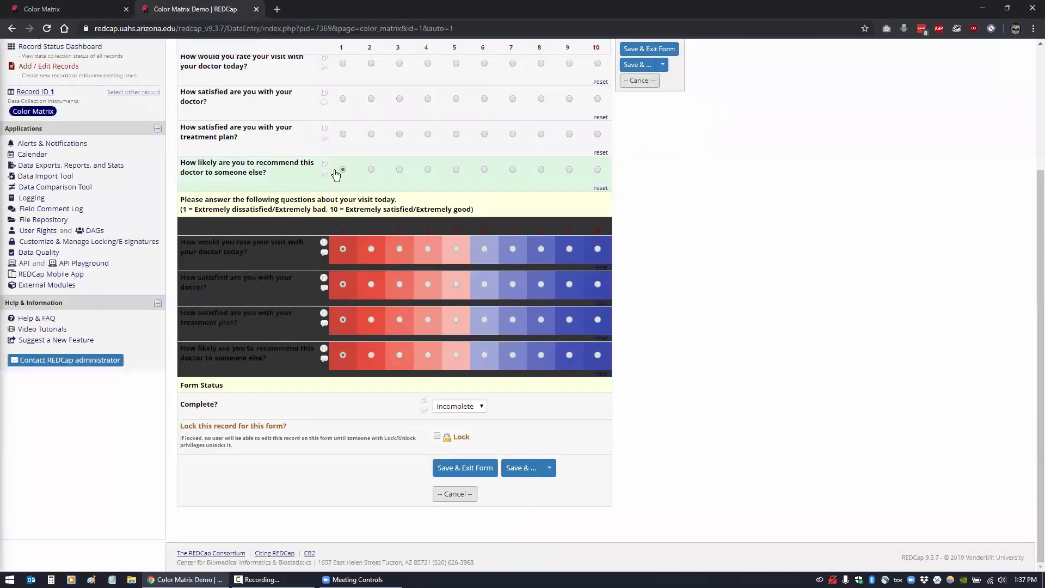
{"action": "scroll", "coordinate": [54, 177], "scroll_direction": "up", "scroll_amount": 2}
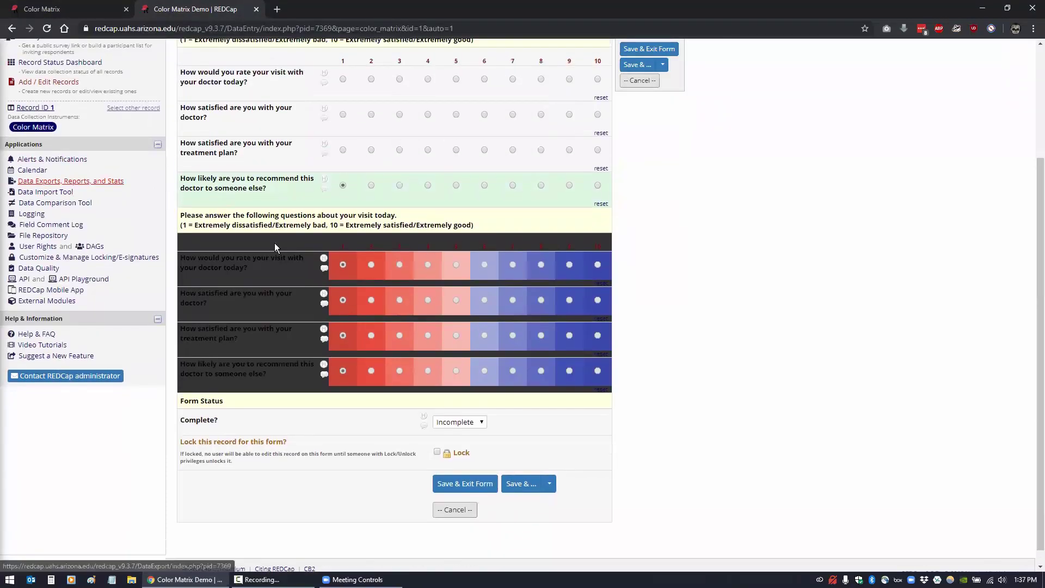
{"action": "scroll", "coordinate": [260, 276], "scroll_direction": "up", "scroll_amount": 1}
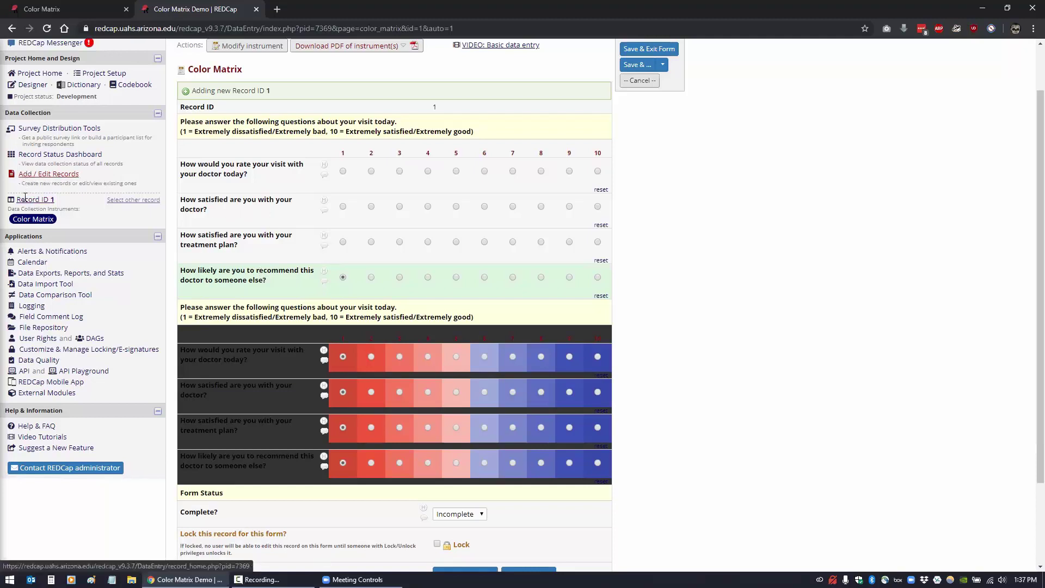
- Leave the record without saving changes and open the Color Matrix module's configuration
{"action": "left_click", "coordinate": [58, 393]}
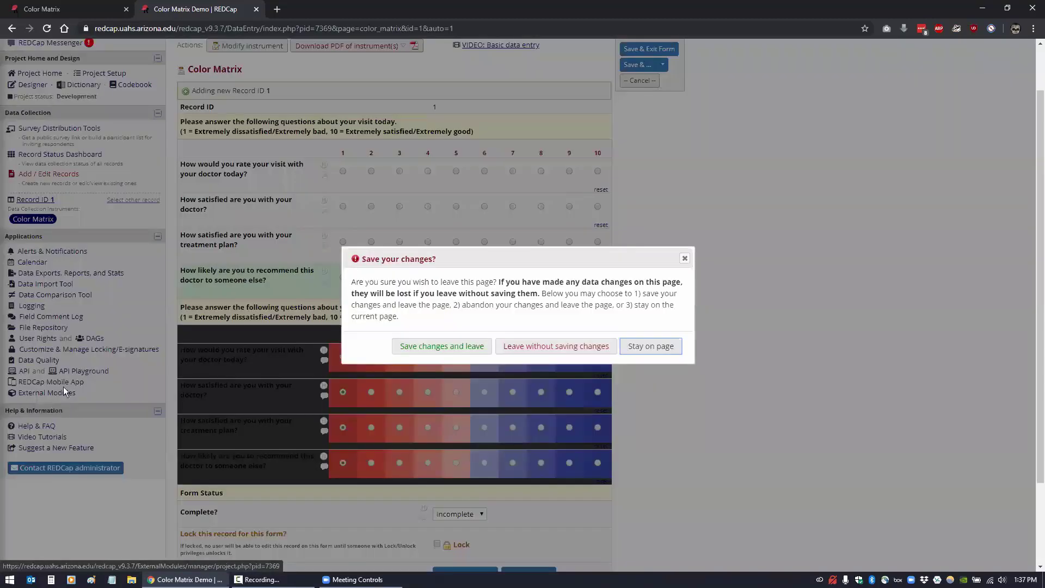
{"action": "left_click", "coordinate": [548, 342]}
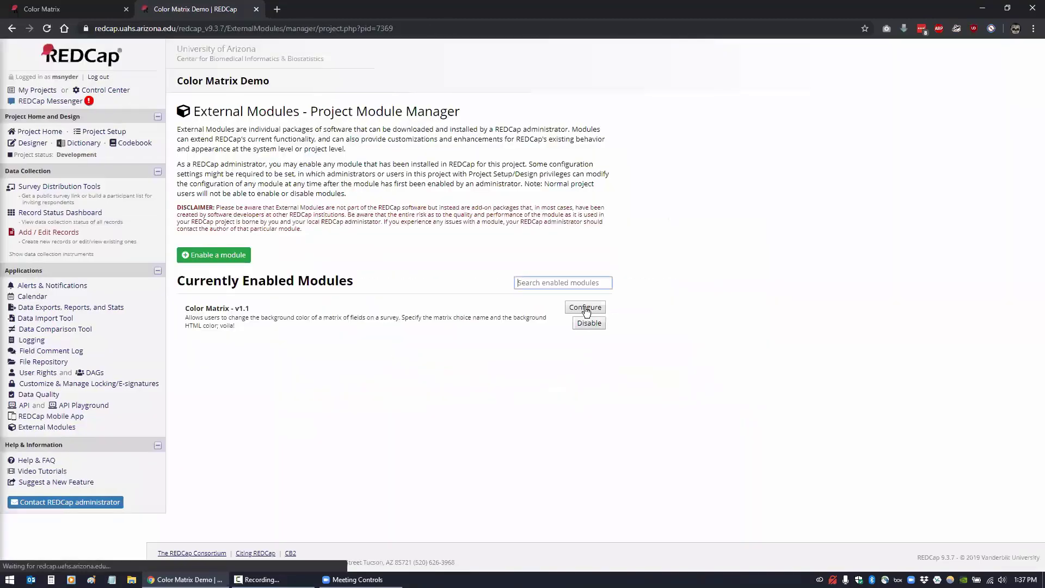
{"action": "left_click", "coordinate": [581, 307]}
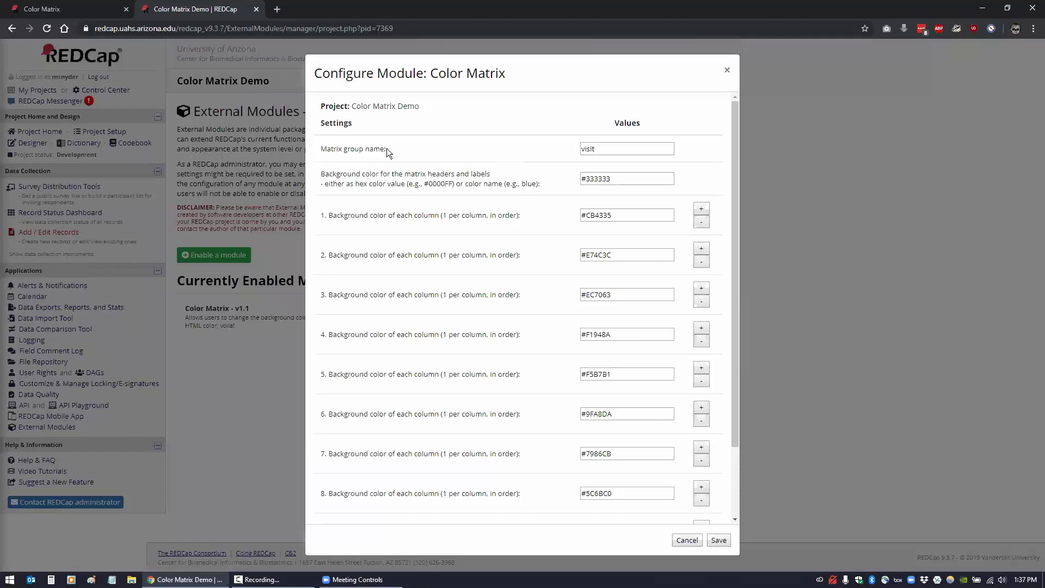
- Review the module's matrix group name and column background color settings, and cancel the configuration without changes
{"action": "left_click_drag", "start_coordinate": [321, 149], "coordinate": [400, 154]}
{"action": "scroll", "coordinate": [482, 283], "scroll_direction": "down", "scroll_amount": 2}
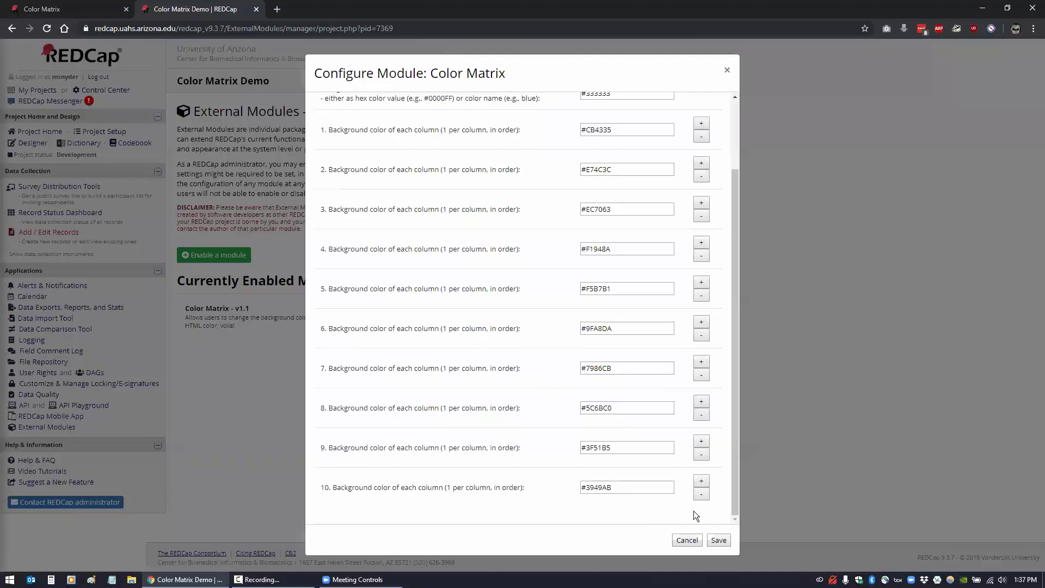
{"action": "scroll", "coordinate": [684, 148], "scroll_direction": "up", "scroll_amount": 3}
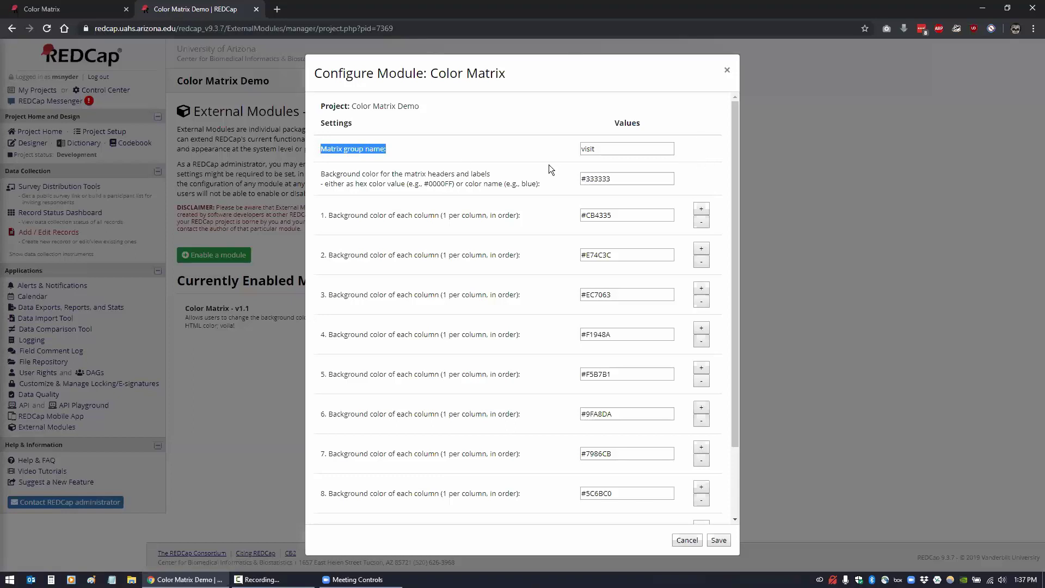
{"action": "left_click", "coordinate": [668, 216]}
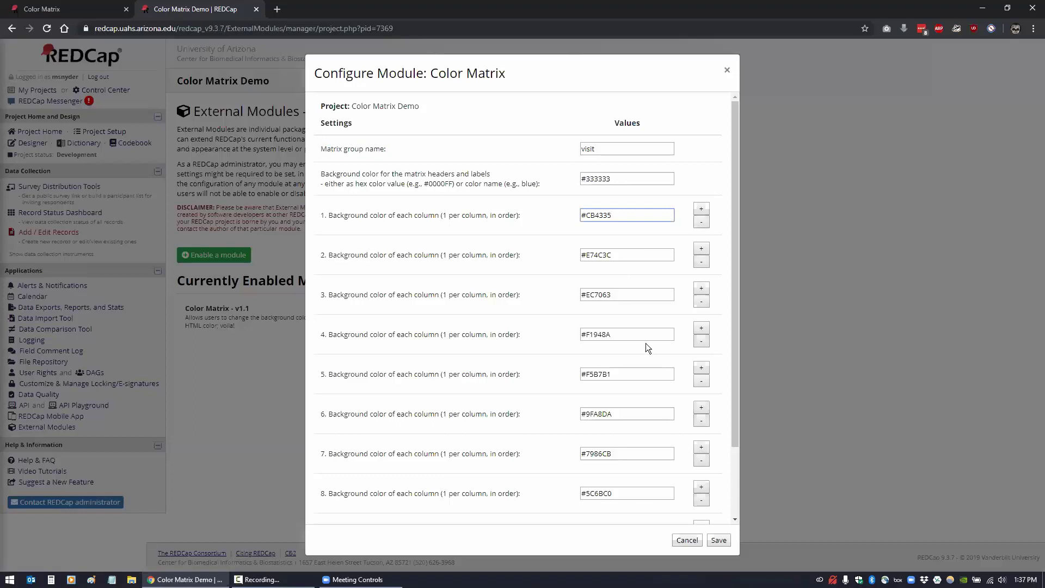
{"action": "scroll", "coordinate": [648, 351], "scroll_direction": "down", "scroll_amount": 2}
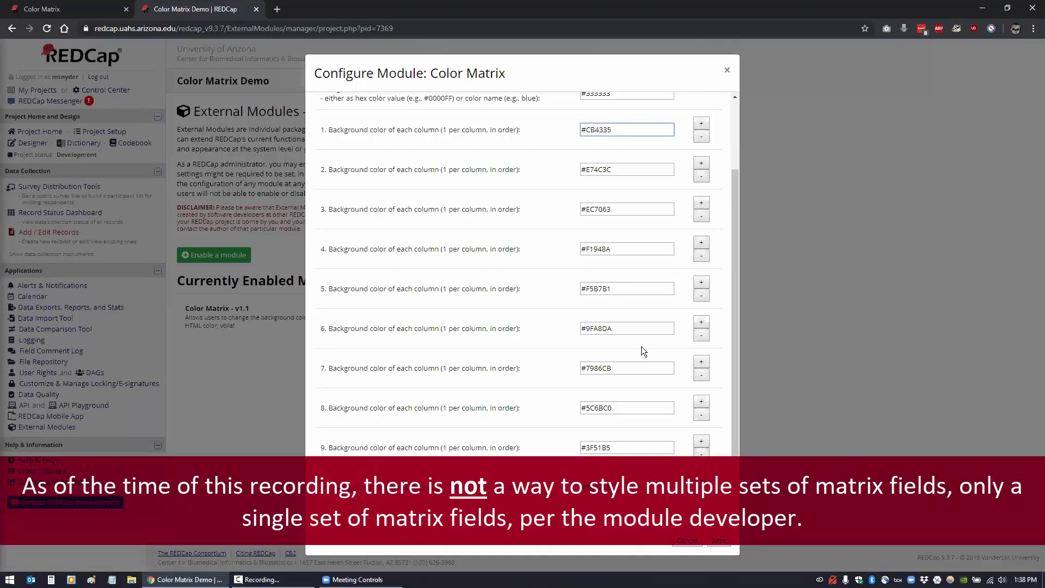
{"action": "scroll", "coordinate": [641, 346], "scroll_direction": "up", "scroll_amount": 2}
{"action": "left_click", "coordinate": [685, 541]}
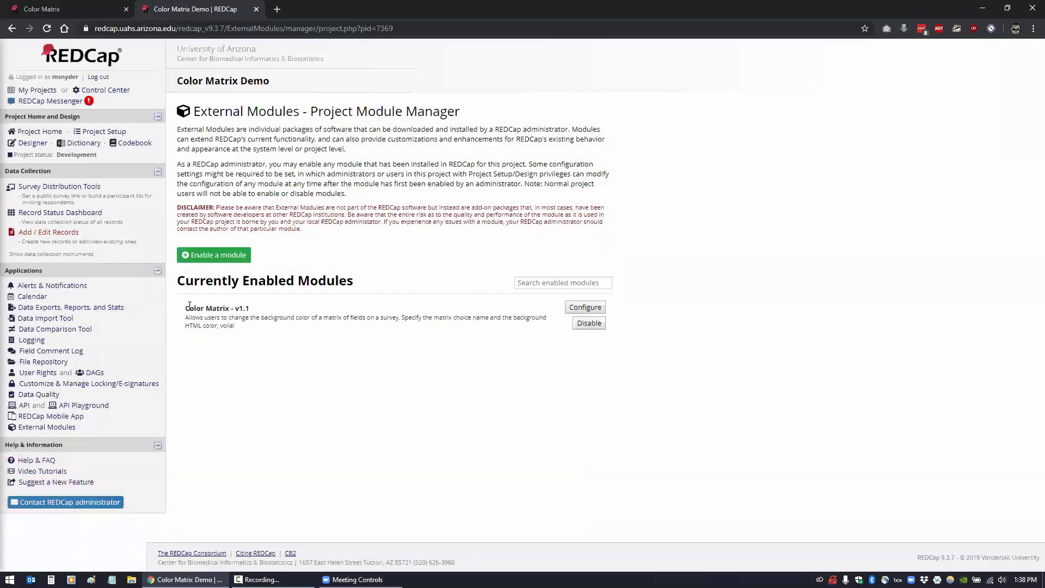
{"action": "left_click_drag", "start_coordinate": [189, 305], "coordinate": [250, 308]}
{"action": "left_click", "coordinate": [208, 187]}
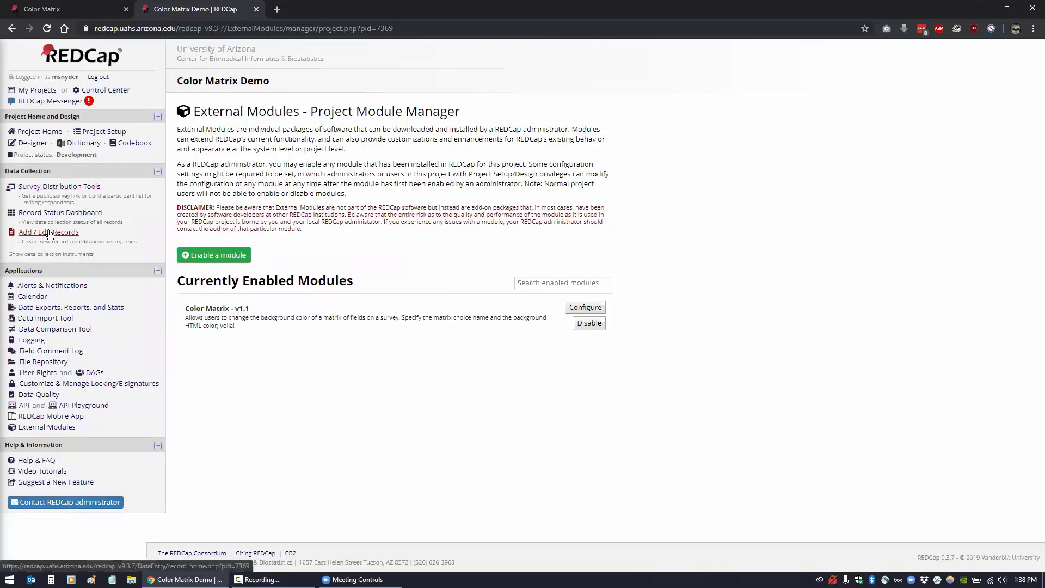
- Add a new record and compare the header and label background of its colored matrix with the survey page already open
{"action": "left_click", "coordinate": [58, 234]}
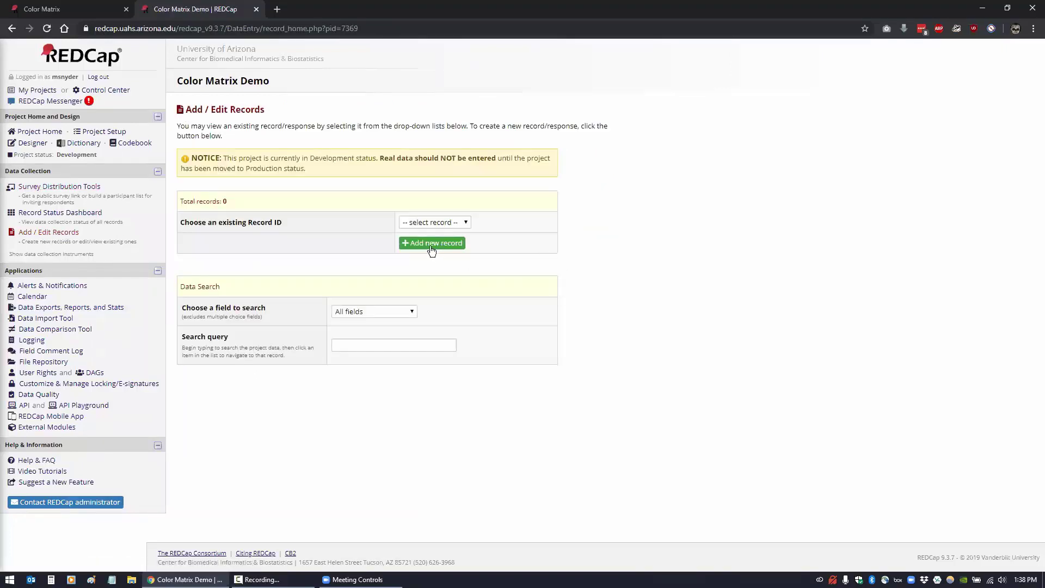
{"action": "left_click", "coordinate": [432, 250]}
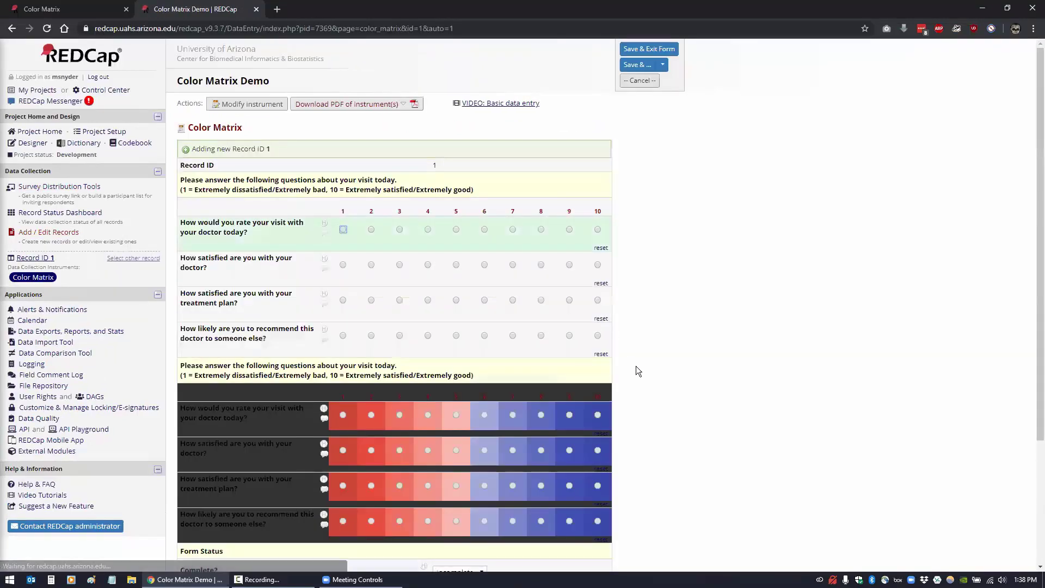
{"action": "scroll", "coordinate": [470, 353], "scroll_direction": "down", "scroll_amount": 1}
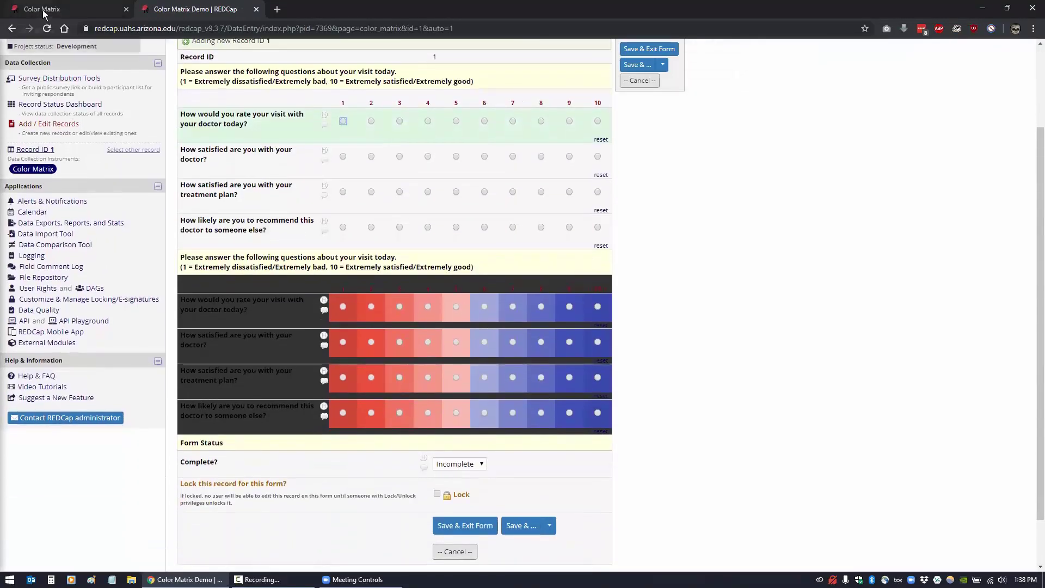
{"action": "left_click", "coordinate": [42, 8]}
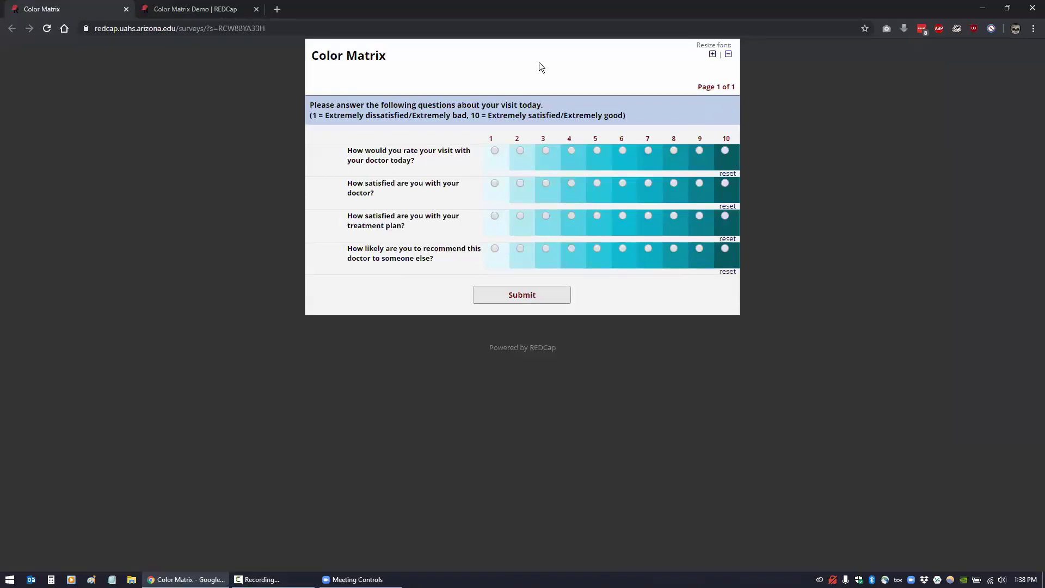
{"action": "left_click", "coordinate": [209, 9]}
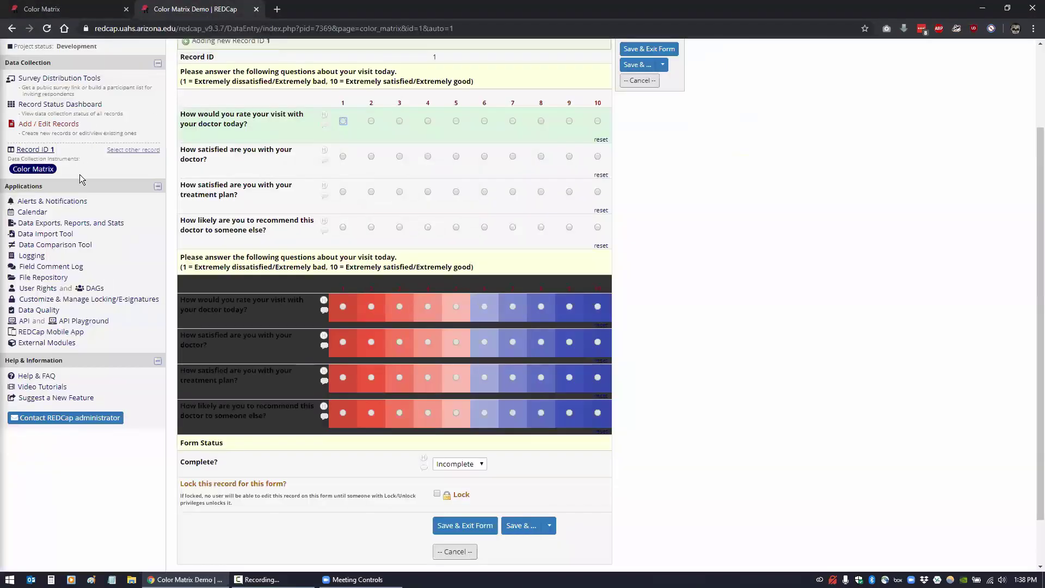
{"action": "scroll", "coordinate": [79, 174], "scroll_direction": "up", "scroll_amount": 1}
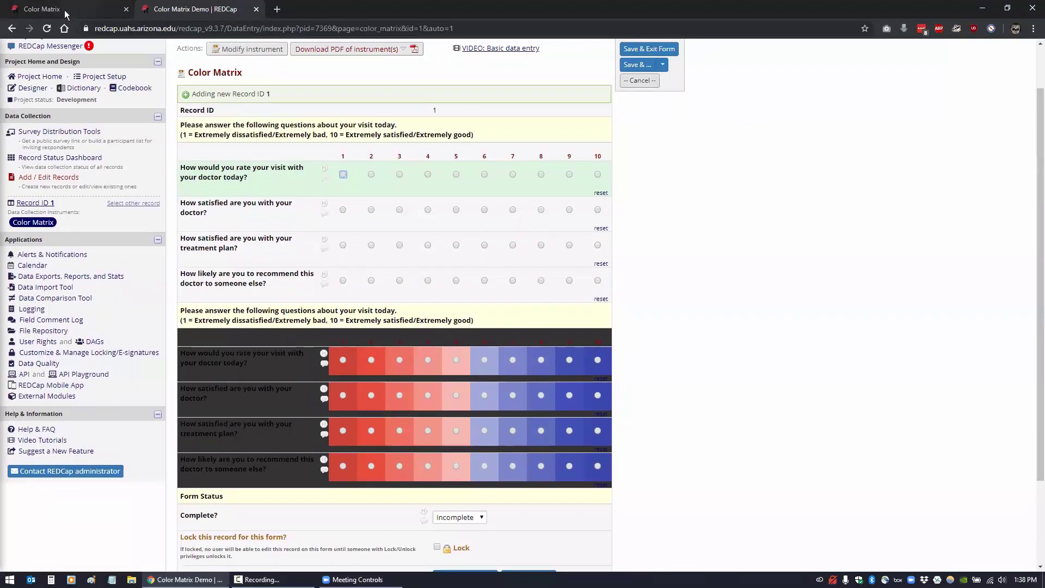
{"action": "left_click", "coordinate": [65, 11]}
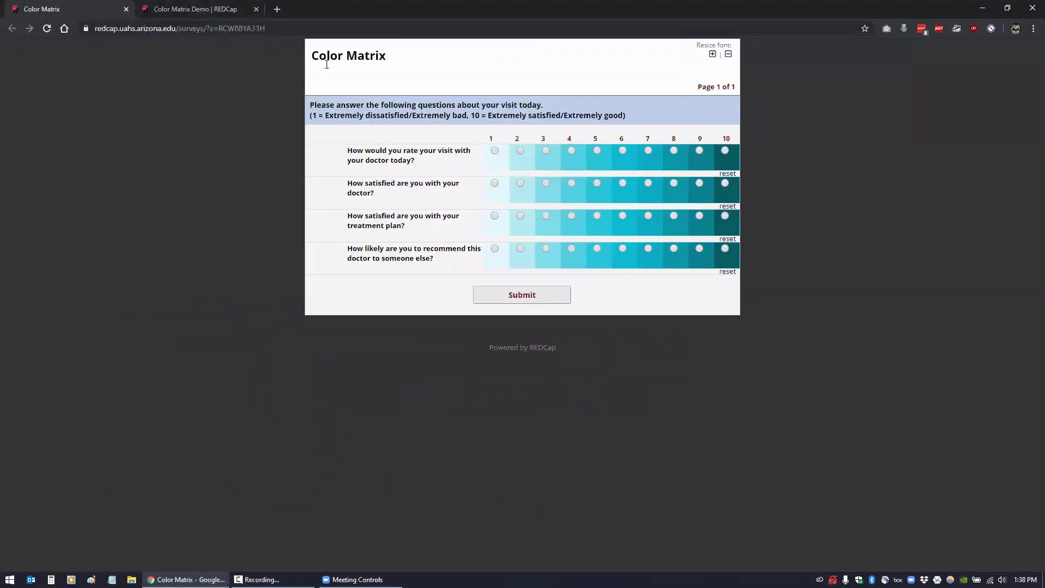
{"action": "left_click", "coordinate": [188, 11]}
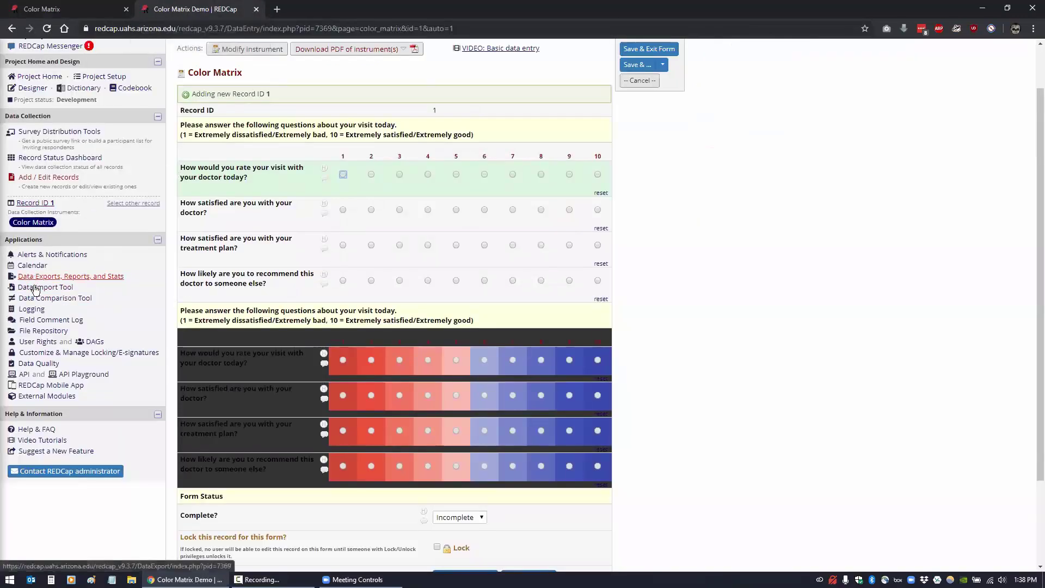
- Clear the Color Matrix module's background color for the matrix headers and labels and save the configuration
{"action": "left_click", "coordinate": [43, 396]}
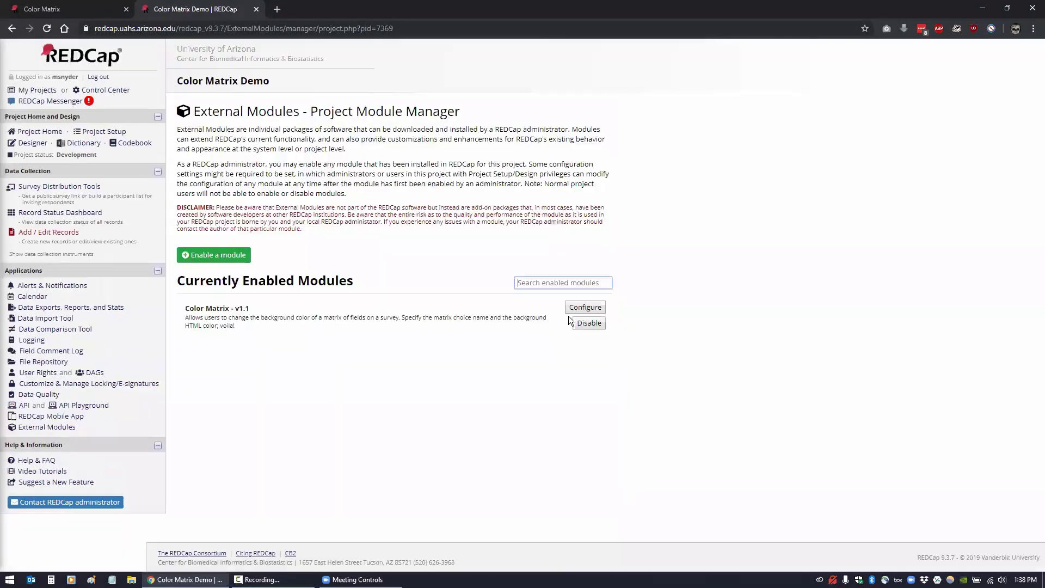
{"action": "left_click", "coordinate": [583, 309]}
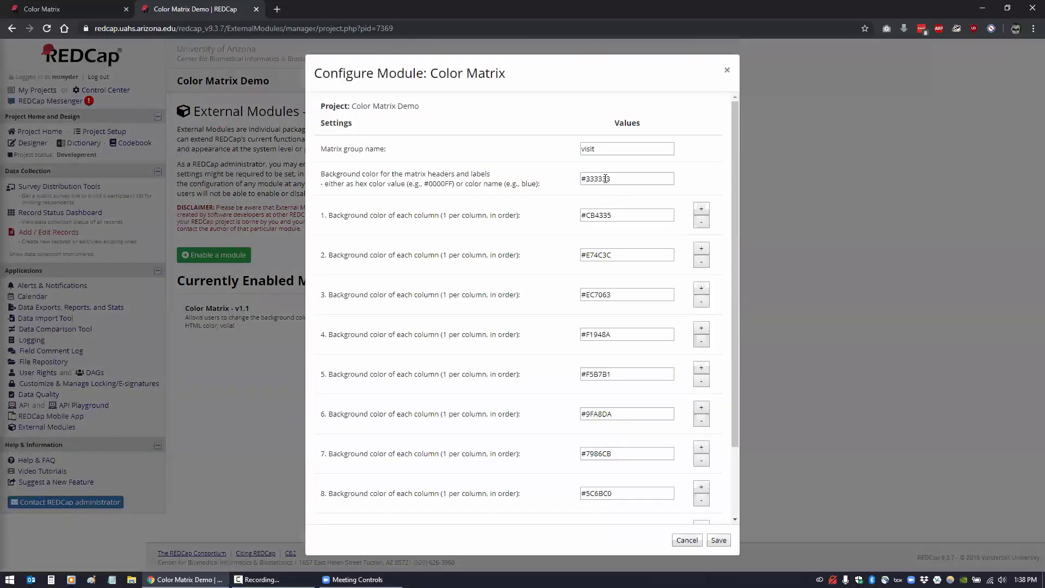
{"action": "left_click_drag", "start_coordinate": [605, 179], "coordinate": [527, 179]}
{"action": "key", "text": "BackSpace"}
{"action": "left_click", "coordinate": [717, 540]}
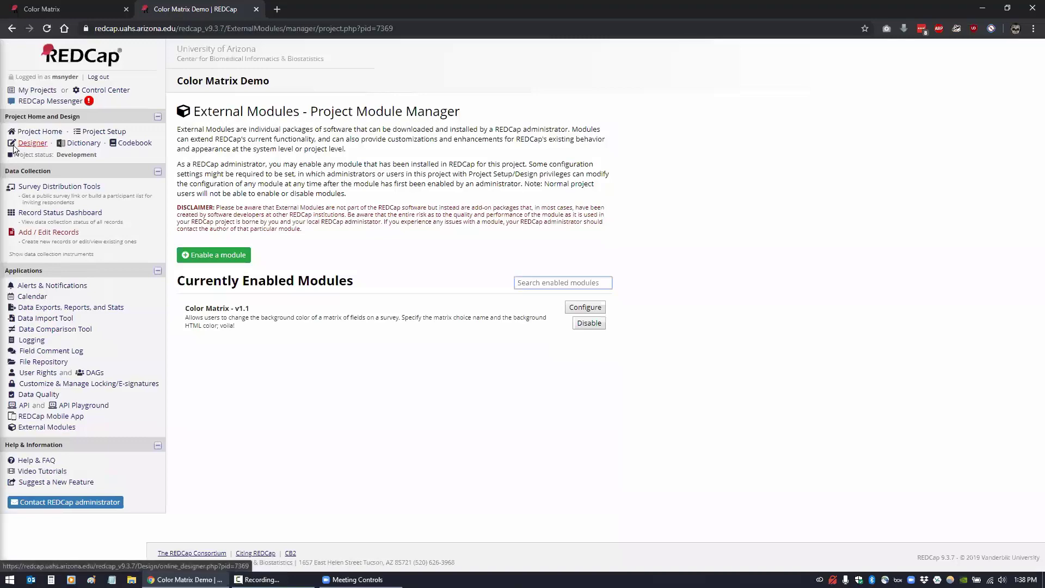
- Open the project's public survey and advance to its second page to view the colored matrix
{"action": "left_click", "coordinate": [37, 186]}
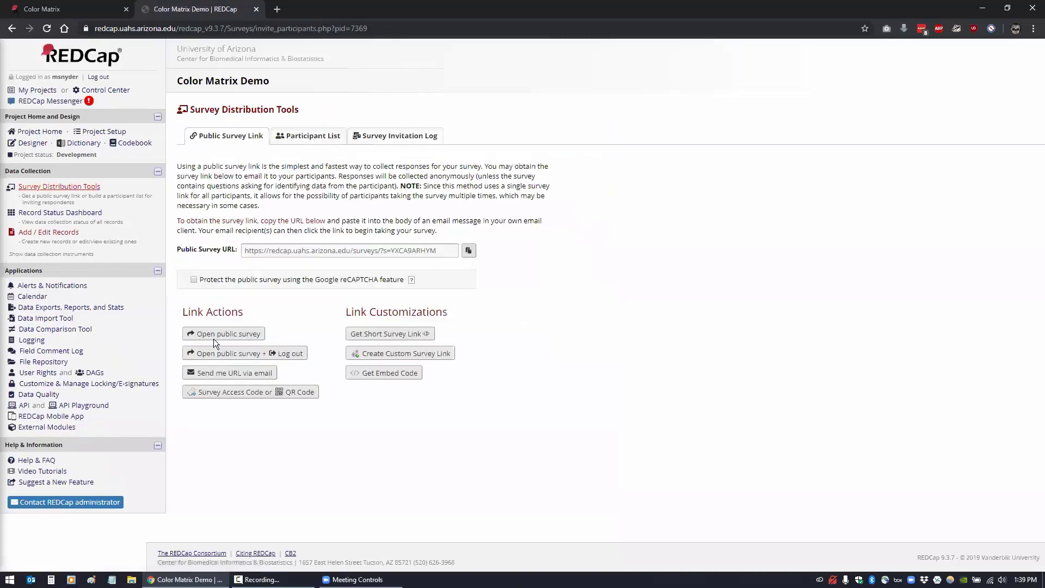
{"action": "left_click", "coordinate": [228, 338]}
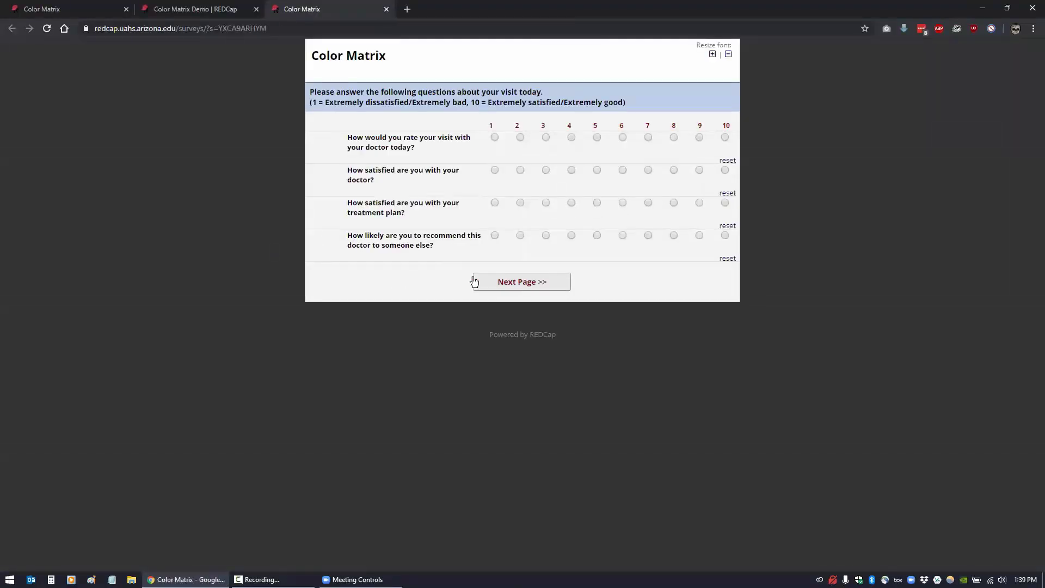
{"action": "left_click", "coordinate": [516, 281]}
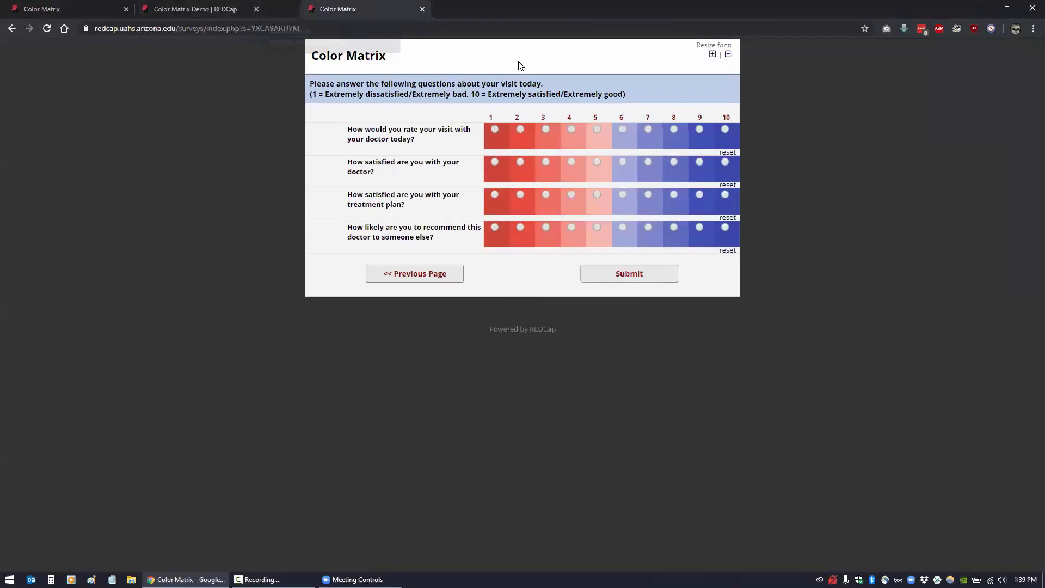
- Place the public survey and the other Color Matrix survey in side-by-side windows to compare their matrix color schemes
{"action": "key", "text": "super+Right"}
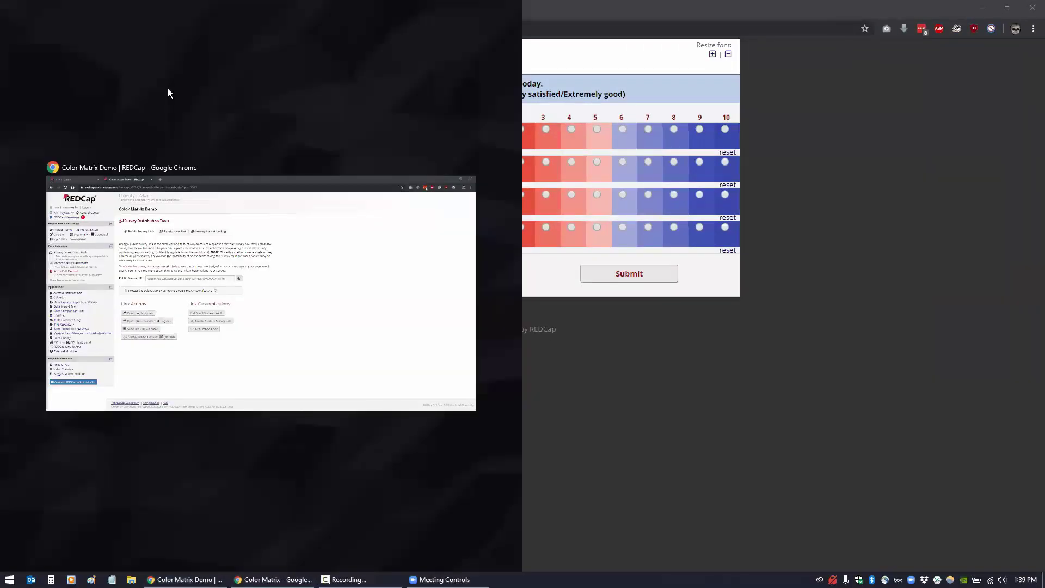
{"action": "left_click", "coordinate": [306, 231]}
{"action": "left_click", "coordinate": [71, 16]}
{"action": "left_click", "coordinate": [744, 353]}
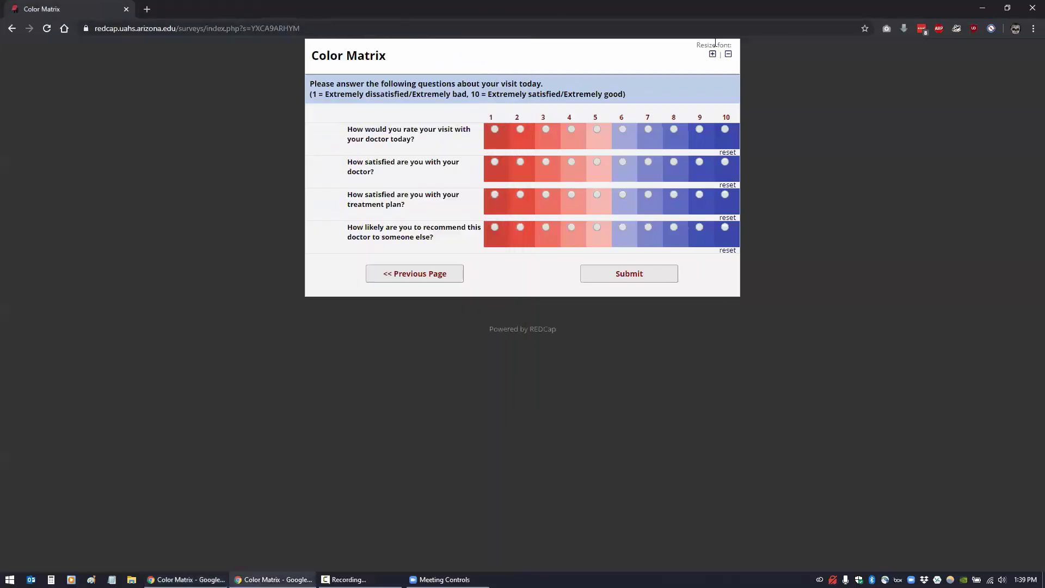
{"action": "key", "text": "super+Right"}
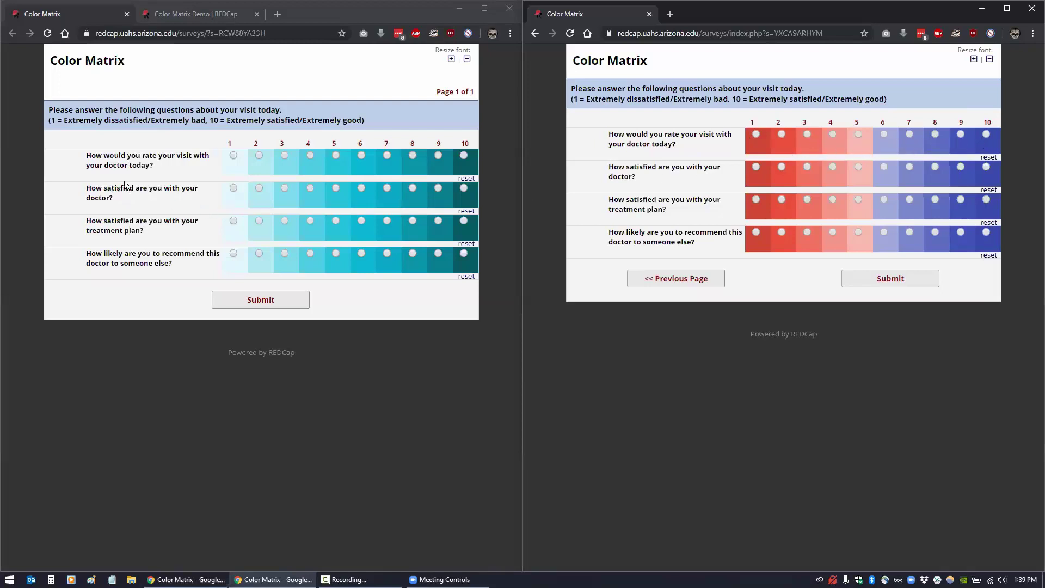
{"action": "left_click", "coordinate": [150, 144]}
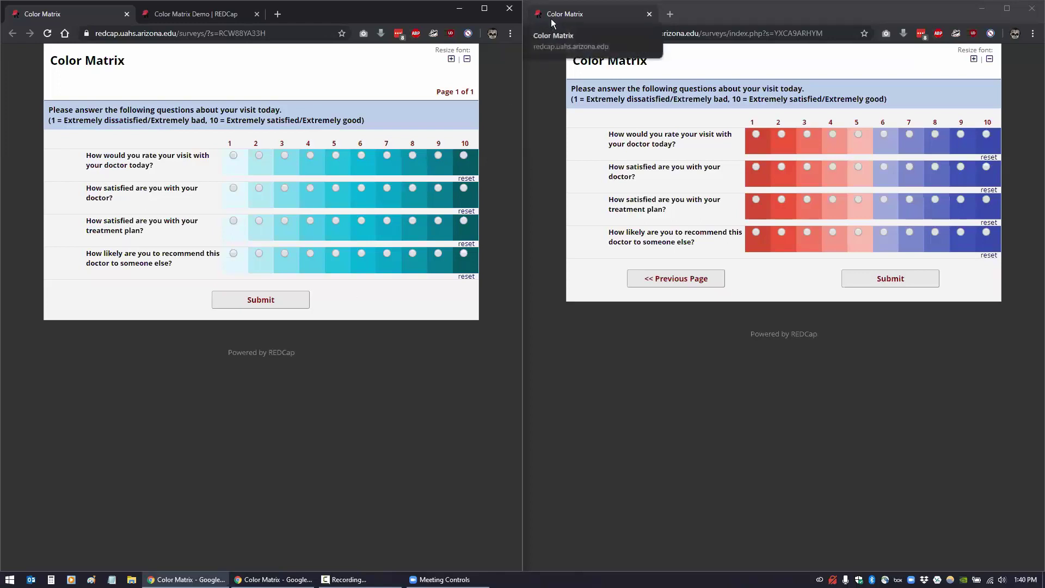
- Rejoin the survey windows into one full-width window and review the Color Matrix instrument's matrix groups in the Online Designer
{"action": "left_click_drag", "start_coordinate": [551, 19], "coordinate": [310, 19]}
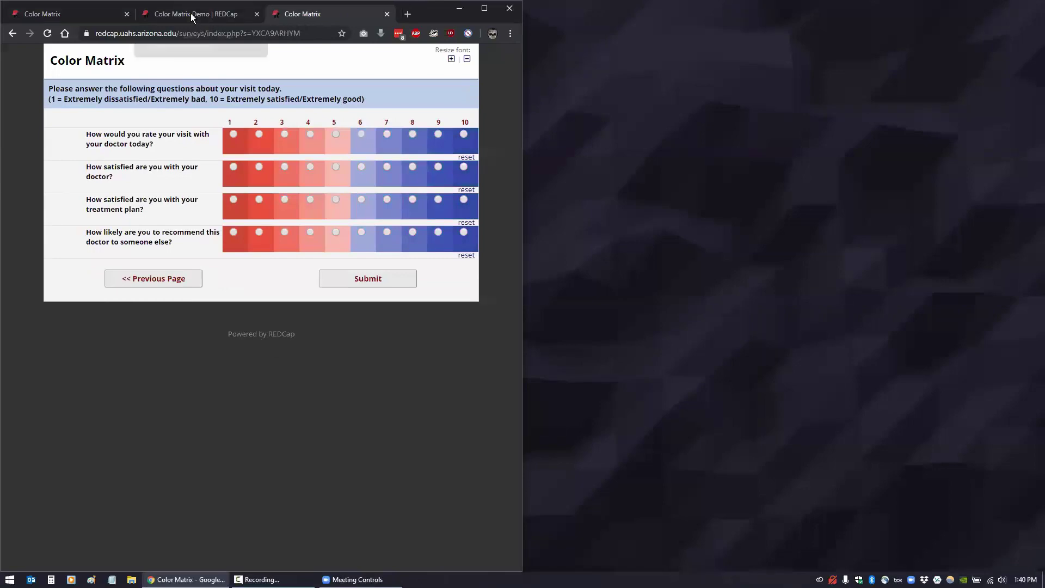
{"action": "left_click", "coordinate": [191, 15]}
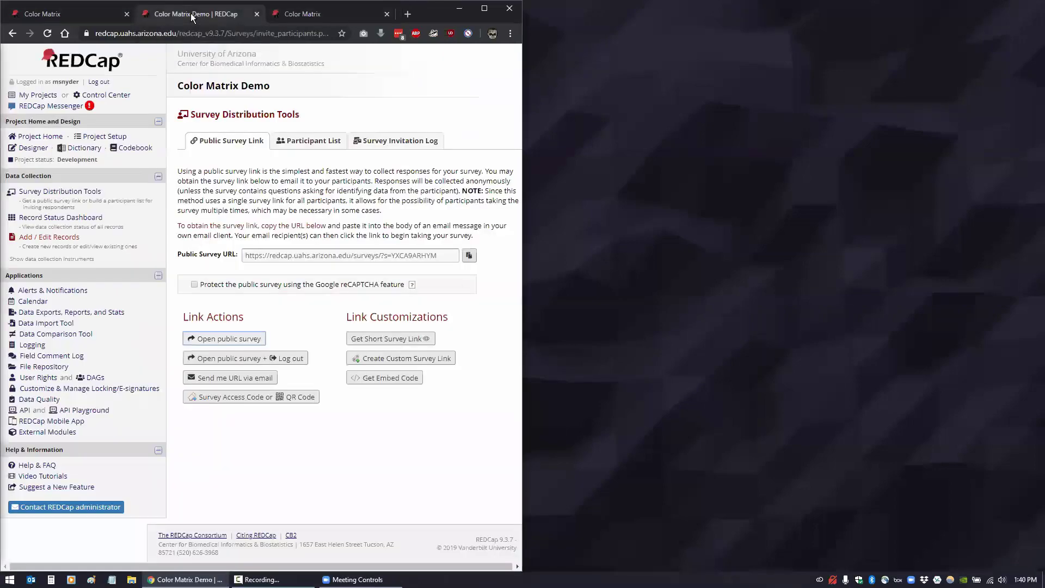
{"action": "left_click", "coordinate": [33, 147]}
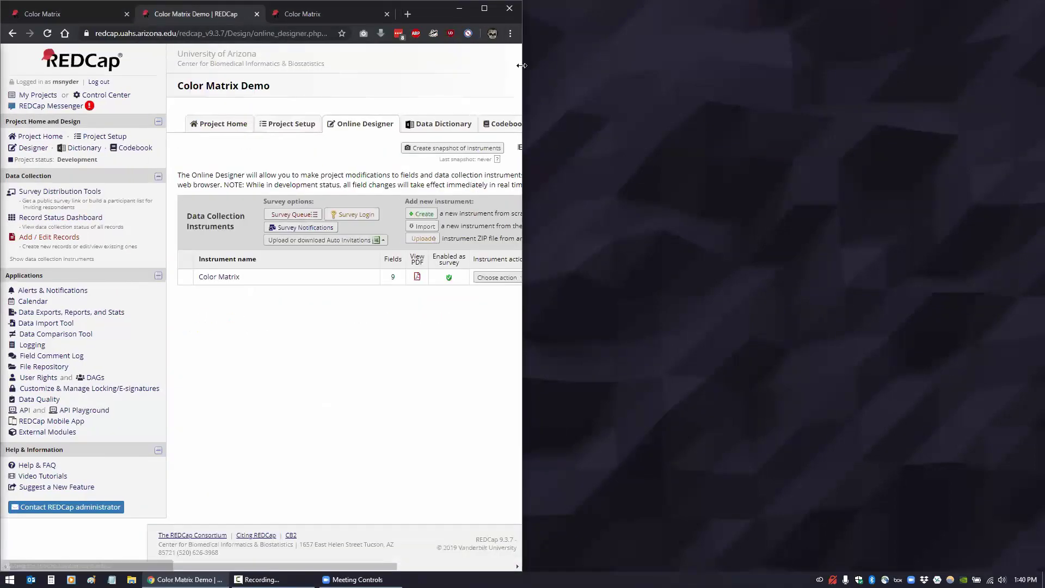
{"action": "left_click_drag", "start_coordinate": [521, 65], "coordinate": [1044, 66]}
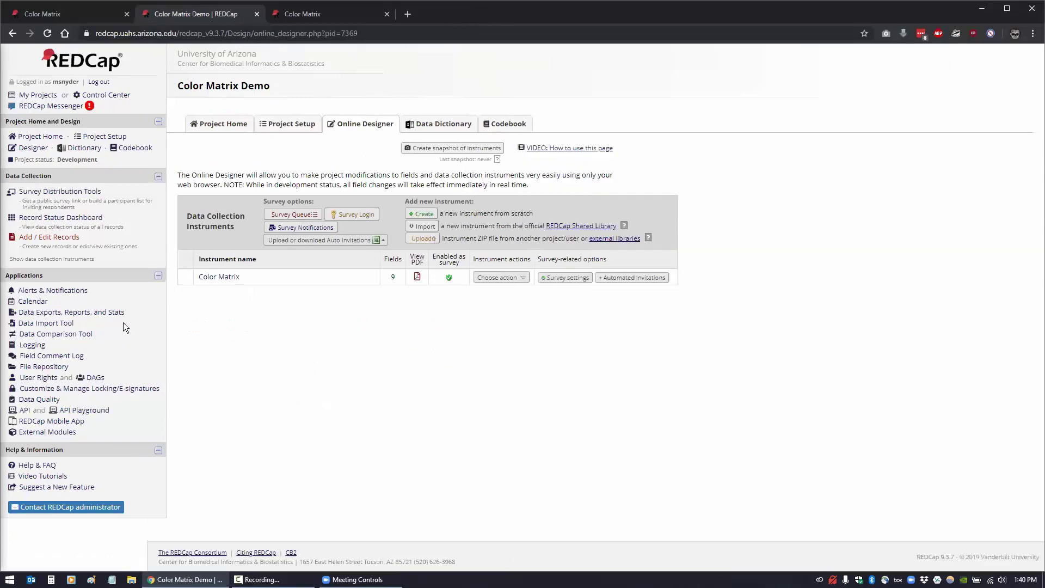
{"action": "left_click", "coordinate": [207, 277]}
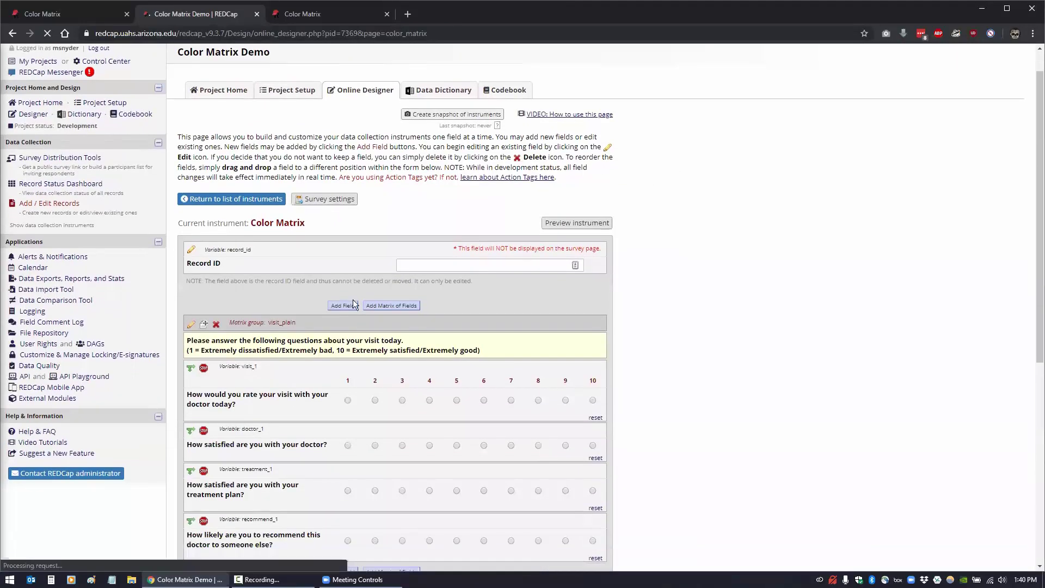
{"action": "scroll", "coordinate": [558, 296], "scroll_direction": "down", "scroll_amount": 4}
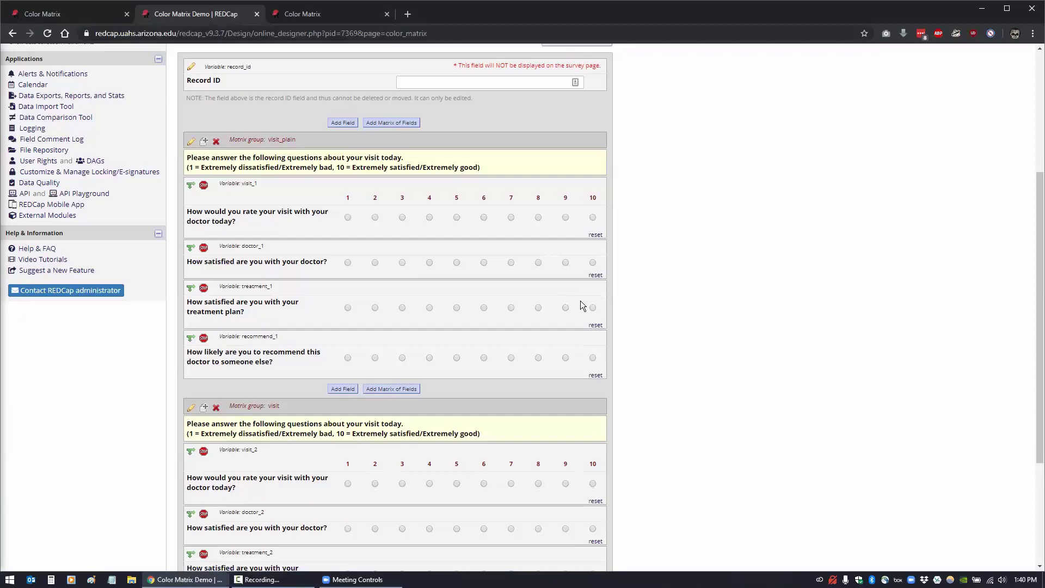
{"action": "scroll", "coordinate": [675, 230], "scroll_direction": "up", "scroll_amount": 4}
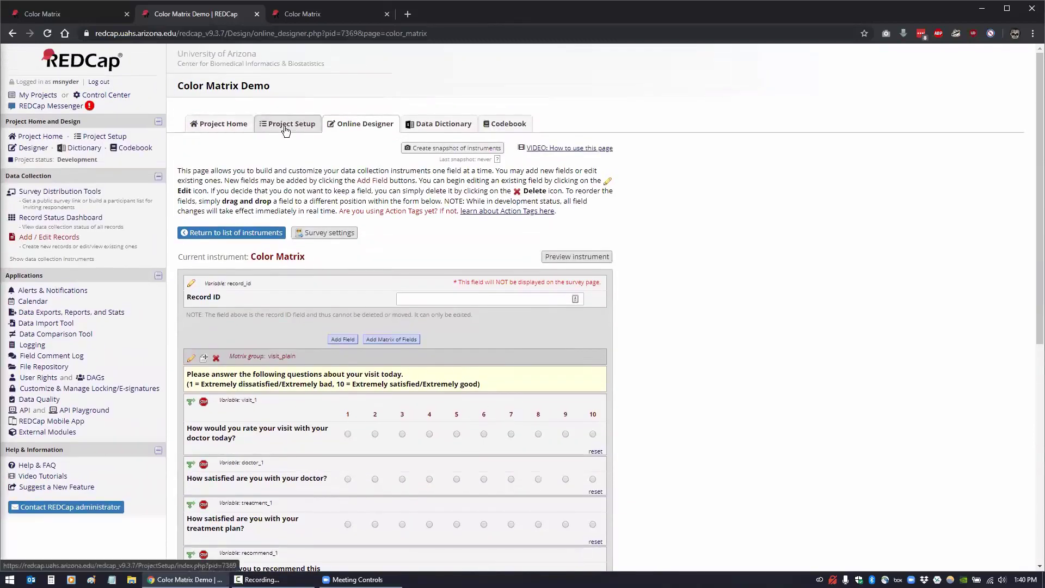
- Find the project's copy and backup functions, review the metadata and data XML export options, and cancel that export
{"action": "left_click", "coordinate": [284, 127]}
{"action": "scroll", "coordinate": [581, 274], "scroll_direction": "down", "scroll_amount": 2}
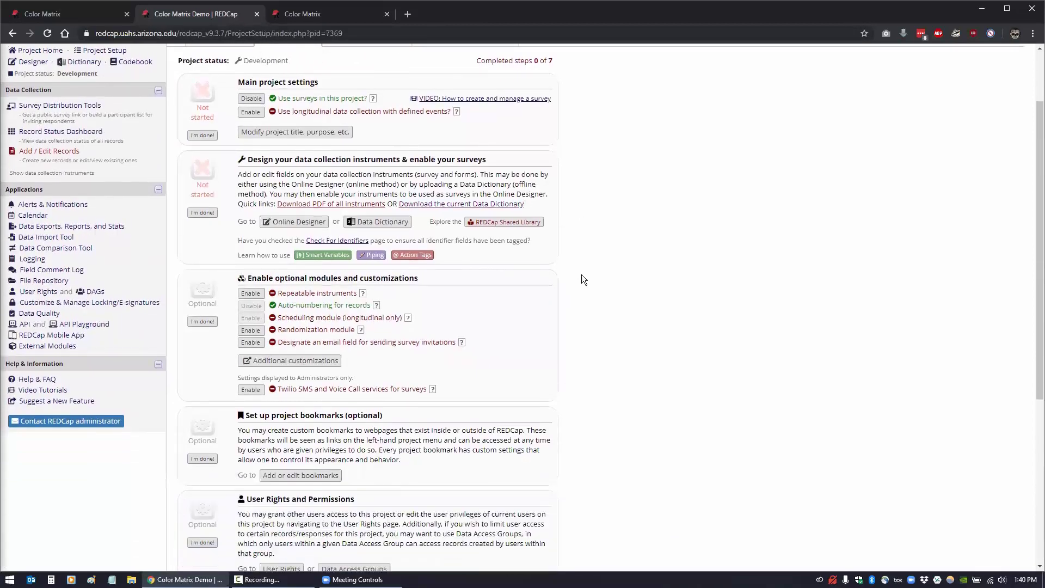
{"action": "scroll", "coordinate": [492, 255], "scroll_direction": "up", "scroll_amount": 2}
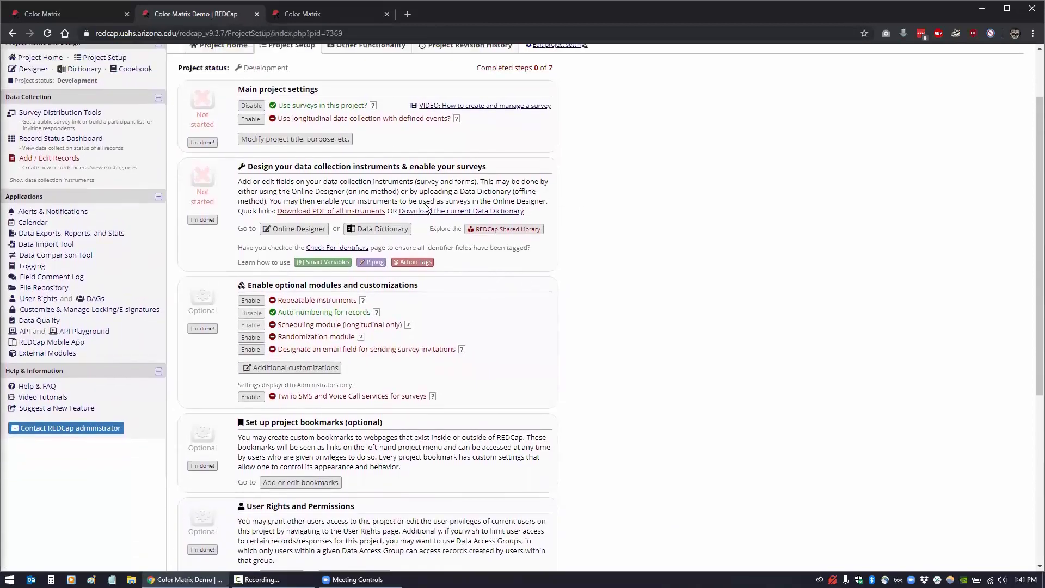
{"action": "left_click", "coordinate": [371, 126]}
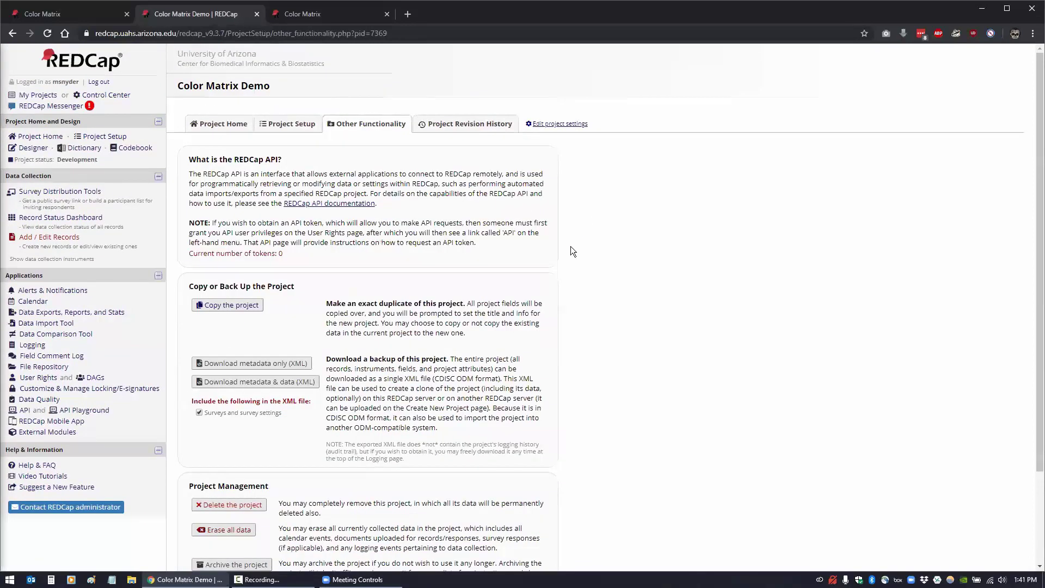
{"action": "scroll", "coordinate": [571, 246], "scroll_direction": "down", "scroll_amount": 2}
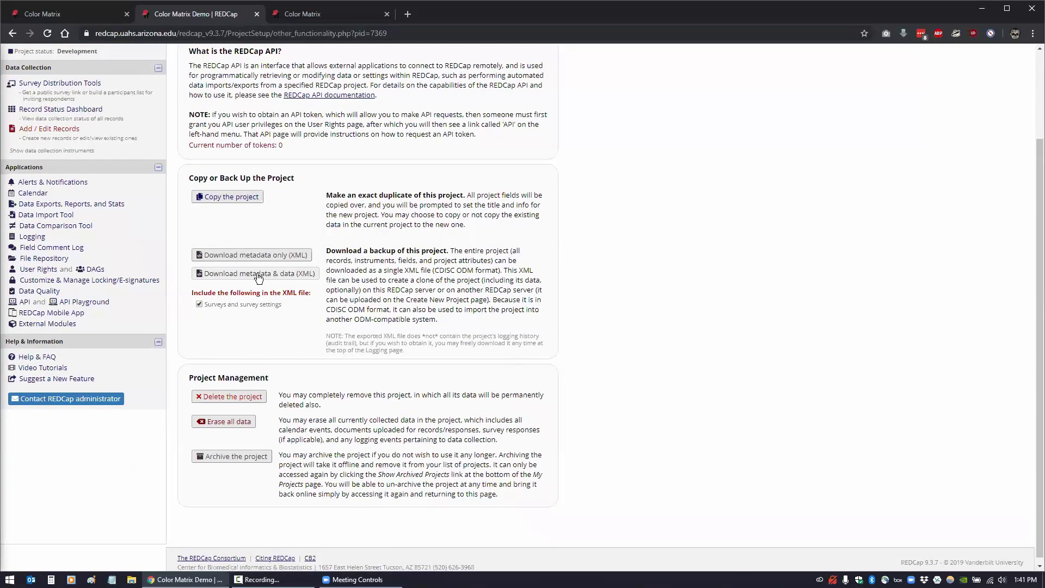
{"action": "left_click", "coordinate": [258, 273]}
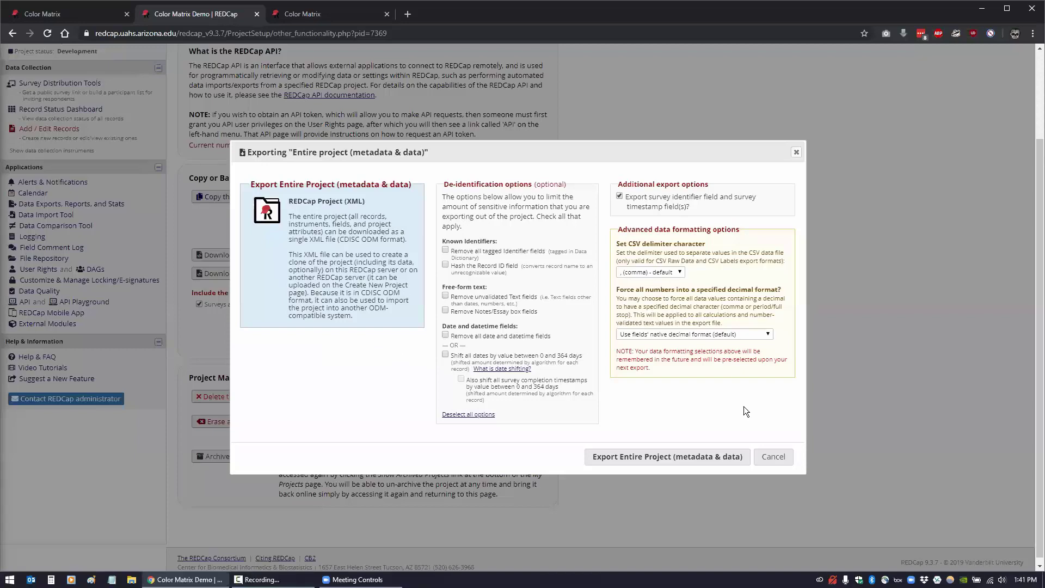
{"action": "left_click", "coordinate": [773, 457]}
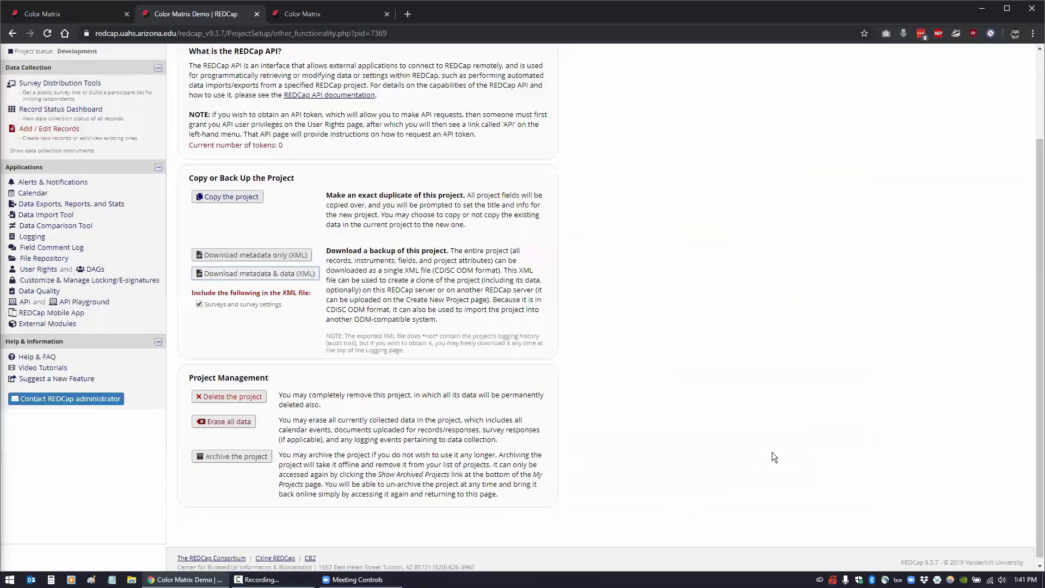
- Download the project's metadata-only XML backup and save it to the Desktop as ColorMatrixDemo_2019-11-07_1341.REDCap.xml
{"action": "left_click", "coordinate": [240, 257]}
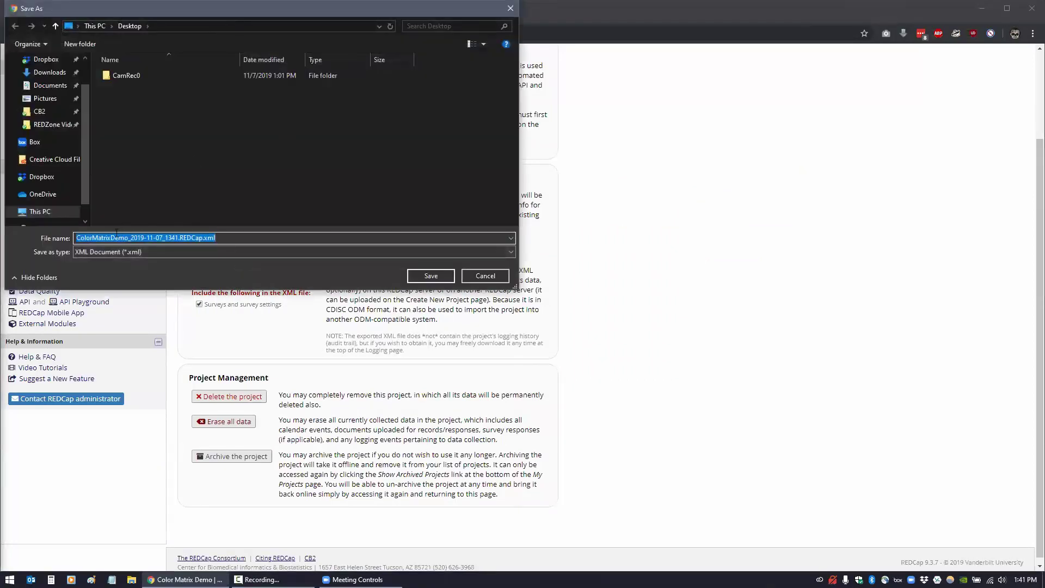
{"action": "left_click", "coordinate": [430, 276]}
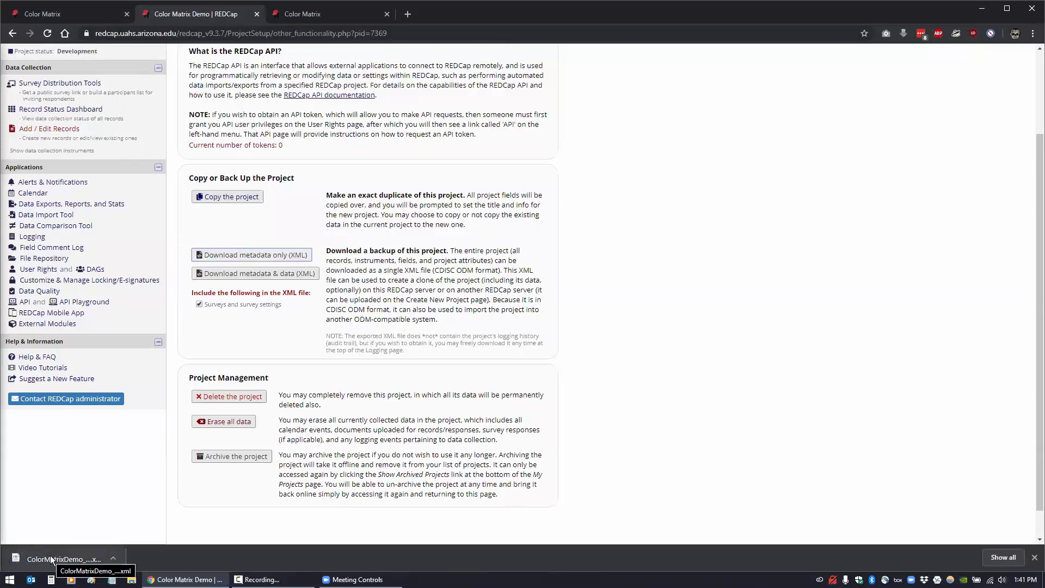
{"action": "scroll", "coordinate": [16, 117], "scroll_direction": "up", "scroll_amount": 3}
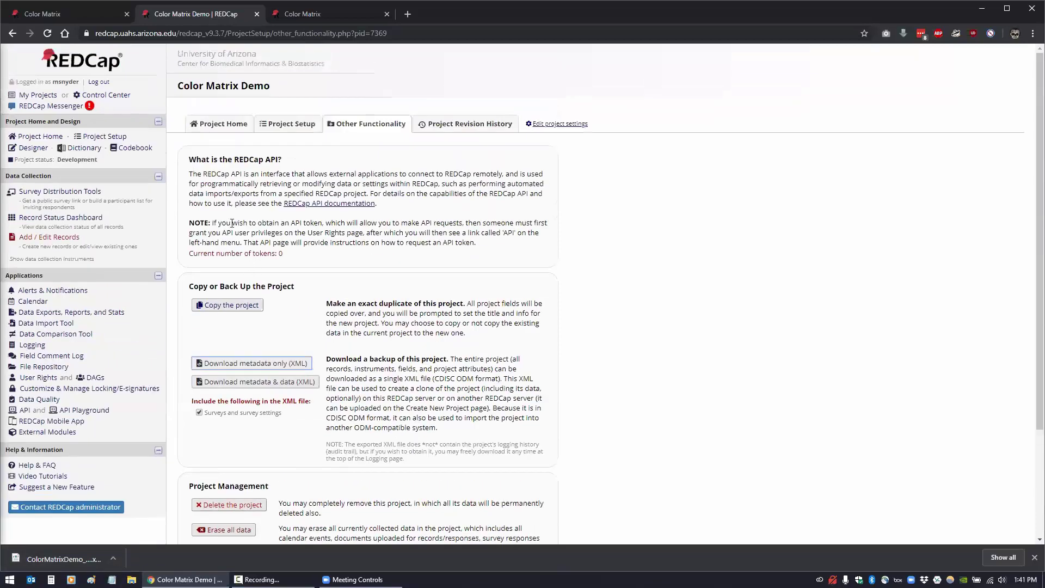
- Start a new REDCap project titled "XML Test"
{"action": "left_click", "coordinate": [38, 95]}
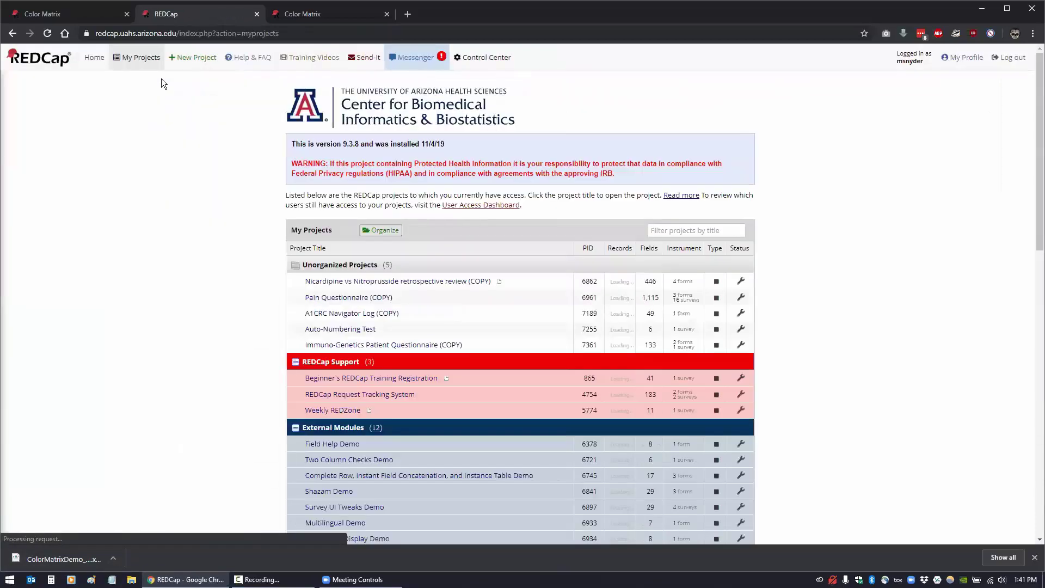
{"action": "left_click", "coordinate": [182, 59]}
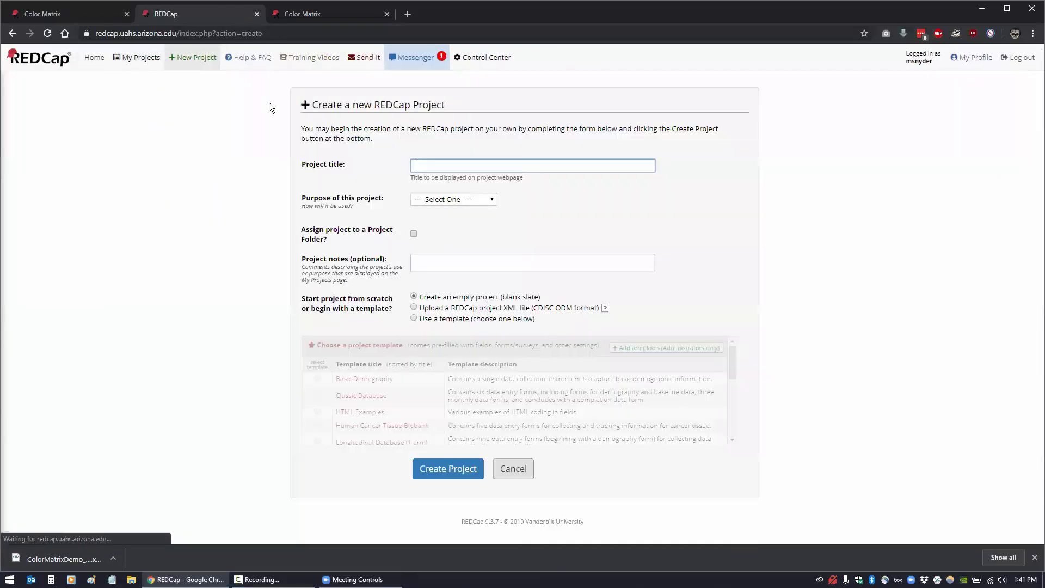
{"action": "type", "text": "XML "}
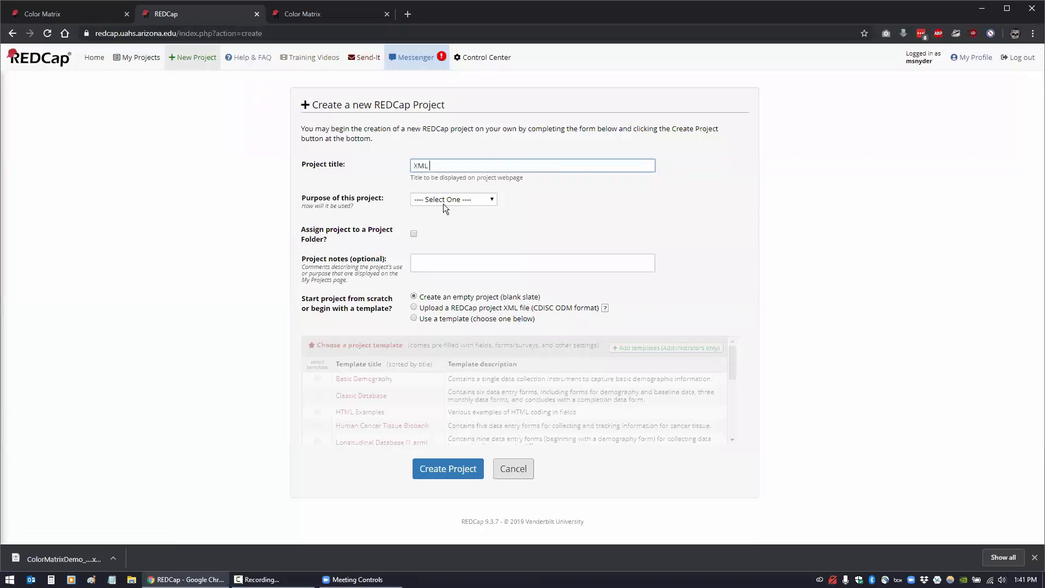
{"action": "type", "text": "Test"}
- Base the new project on a REDCap project XML upload, choosing ColorMatrixDemo_2019-11-07_1341.REDCap.xml from the Desktop
{"action": "left_click", "coordinate": [413, 308]}
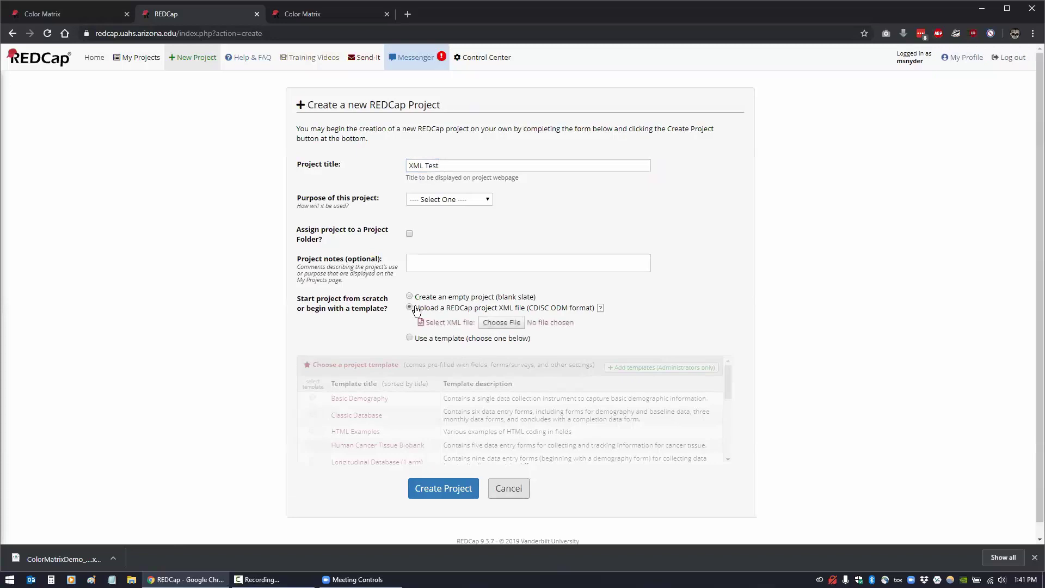
{"action": "left_click", "coordinate": [493, 323]}
{"action": "left_click", "coordinate": [172, 89]}
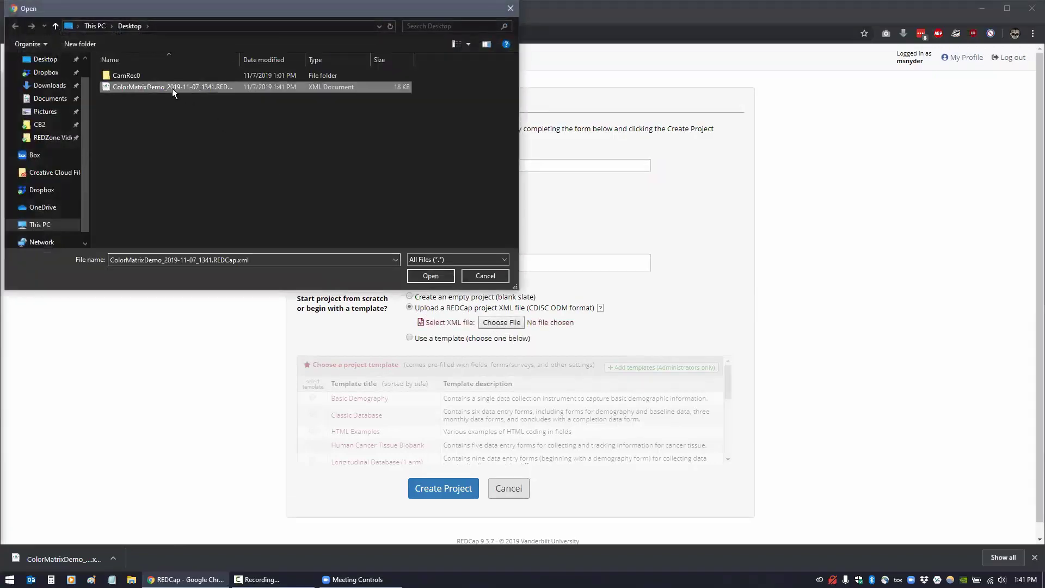
{"action": "left_click", "coordinate": [430, 276]}
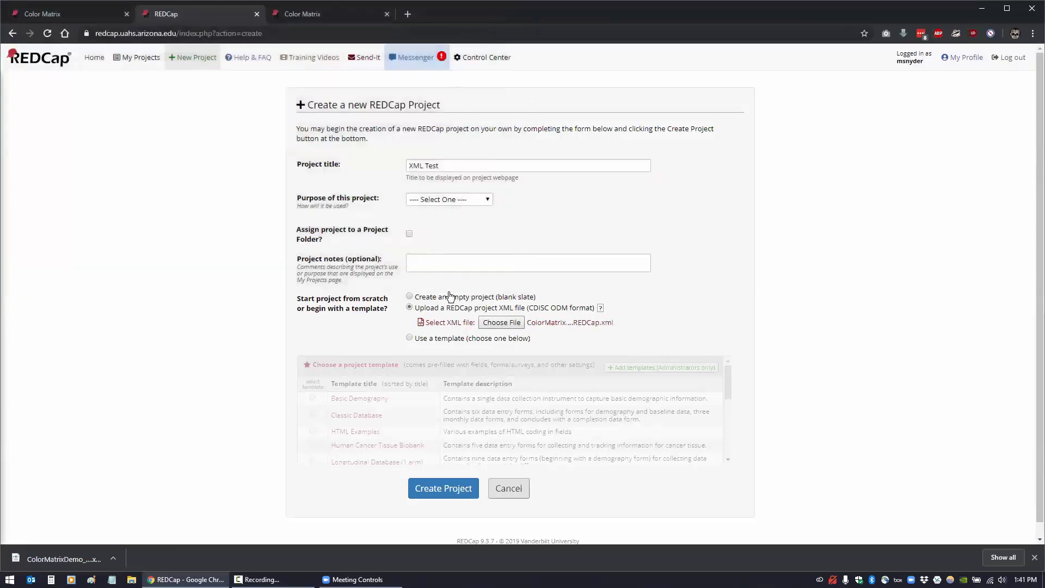
- Set the project's purpose to Practice / Just for fun and create the project
{"action": "left_click", "coordinate": [449, 488]}
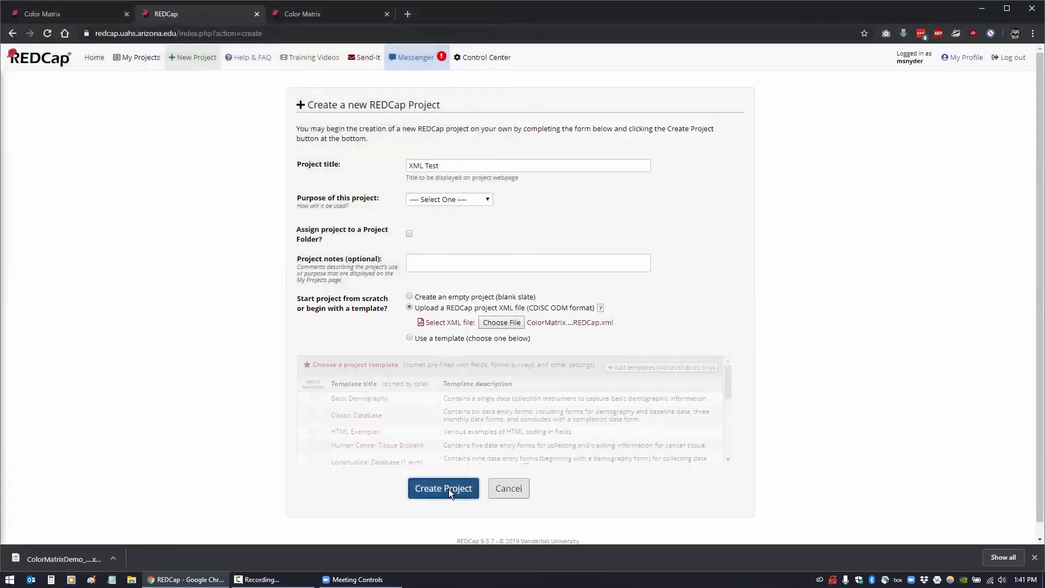
{"action": "left_click", "coordinate": [620, 315]}
{"action": "left_click", "coordinate": [468, 199]}
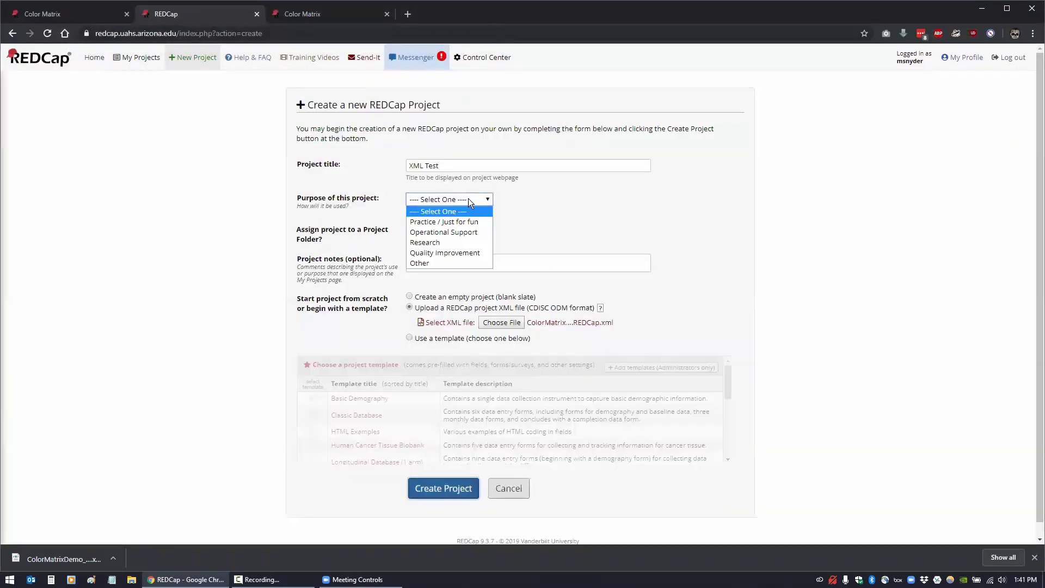
{"action": "left_click", "coordinate": [464, 221]}
{"action": "left_click", "coordinate": [463, 489]}
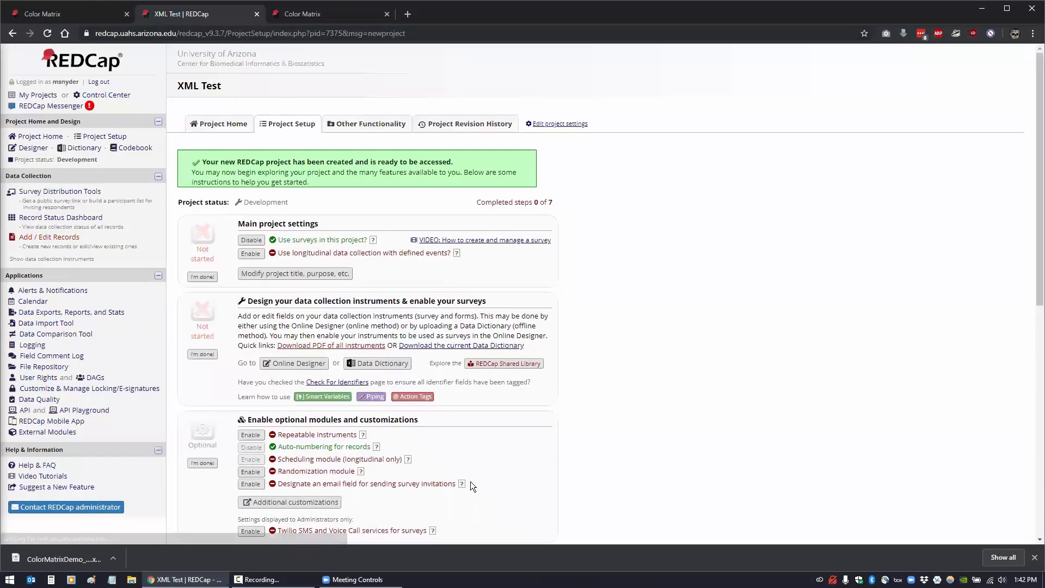
- Enable the Color Matrix v1.1 external module in the XML Test project and open its configuration
{"action": "left_click", "coordinate": [33, 148]}
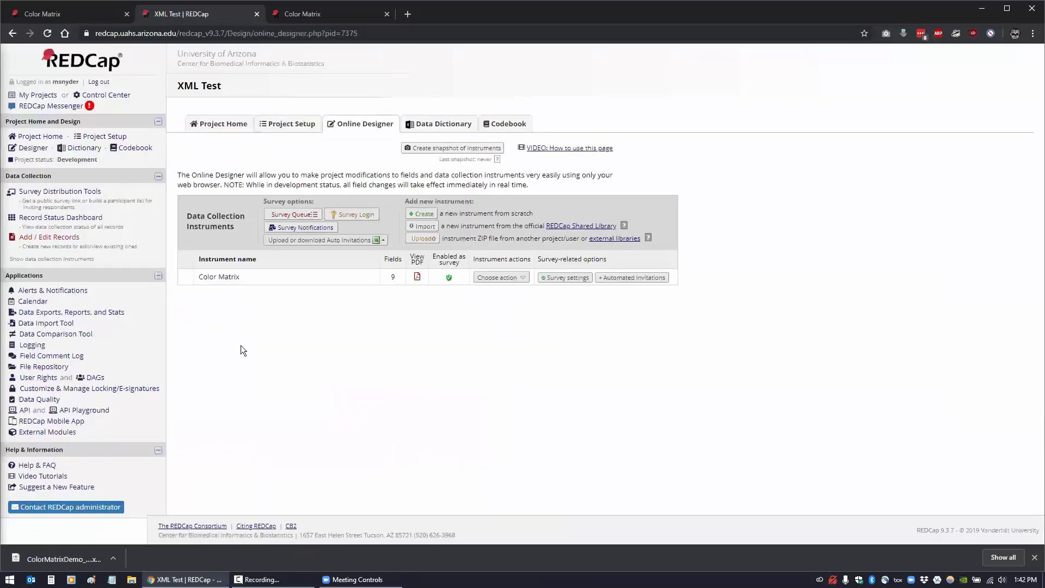
{"action": "left_click", "coordinate": [48, 431]}
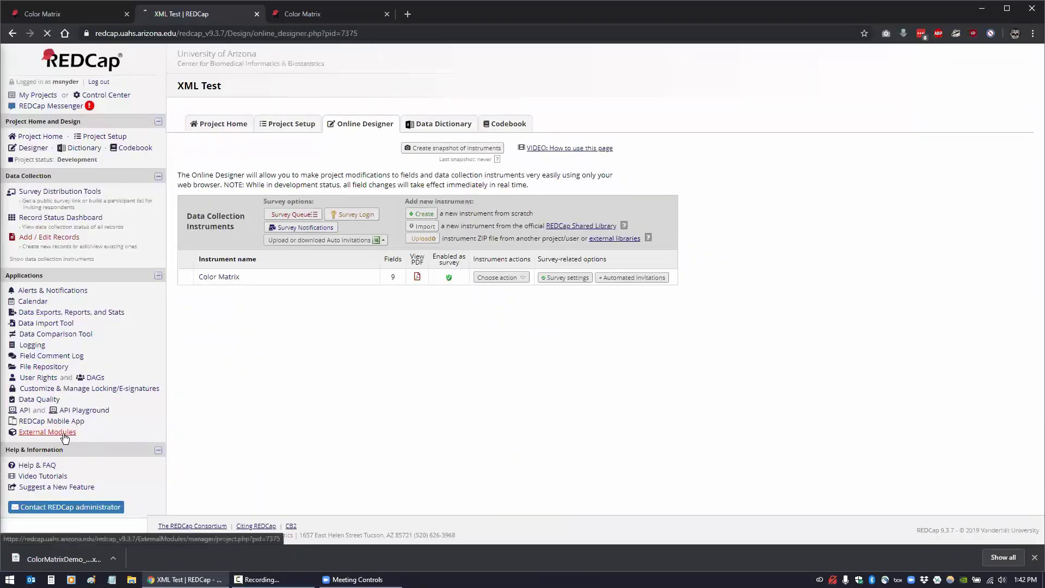
{"action": "left_click", "coordinate": [213, 258]}
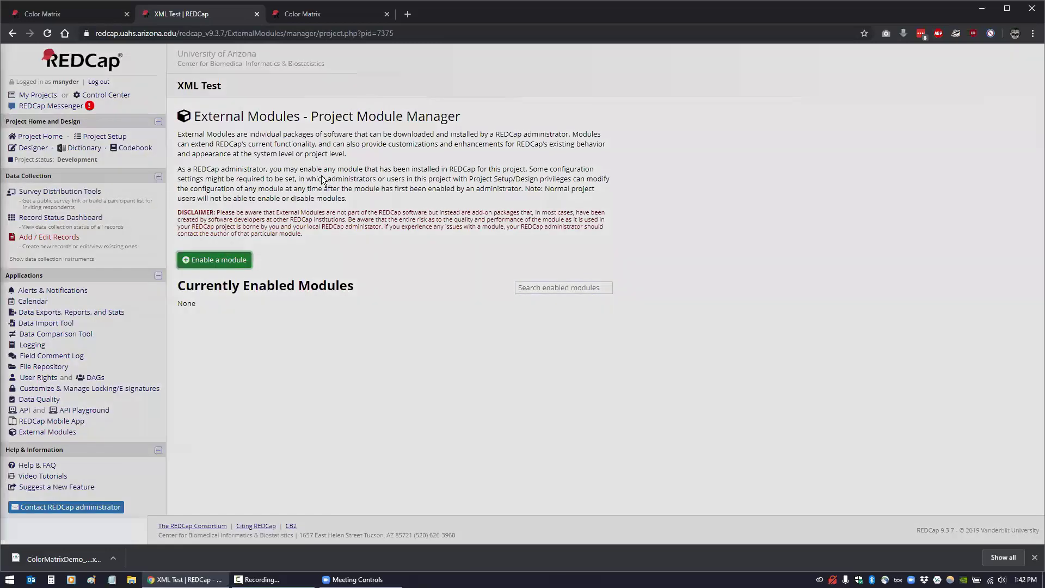
{"action": "left_click", "coordinate": [472, 83]}
{"action": "type", "text": "color"}
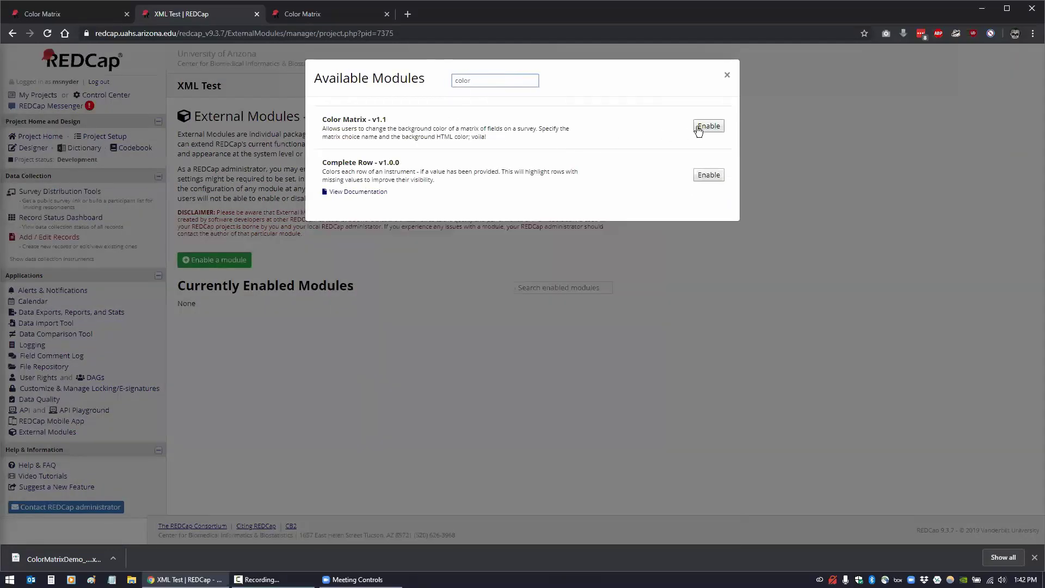
{"action": "left_click", "coordinate": [698, 128]}
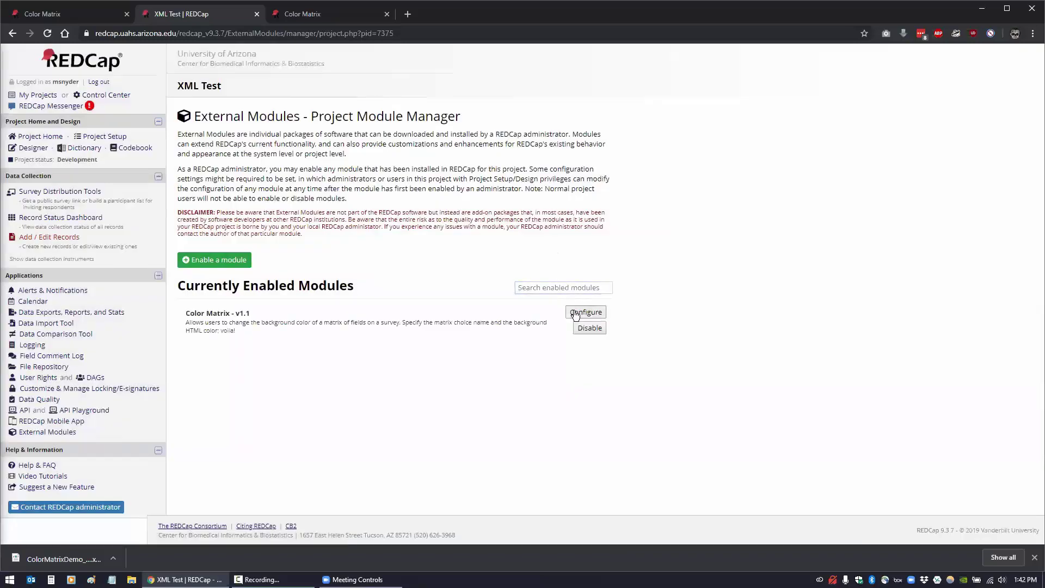
{"action": "left_click", "coordinate": [574, 314]}
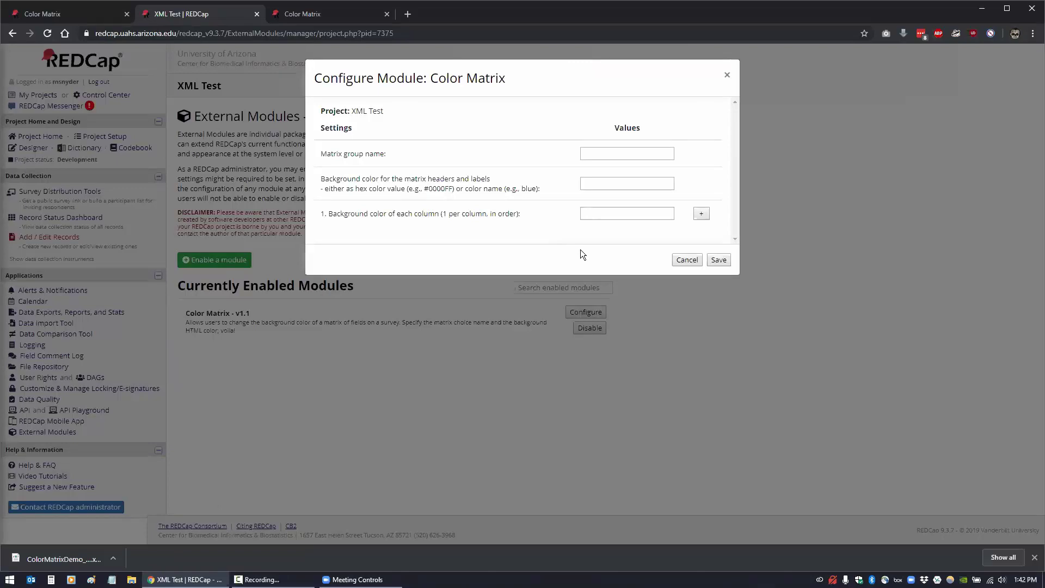
- Leave the Color Matrix module configuration without saving and close both open Color Matrix survey pages
{"action": "left_click", "coordinate": [679, 261]}
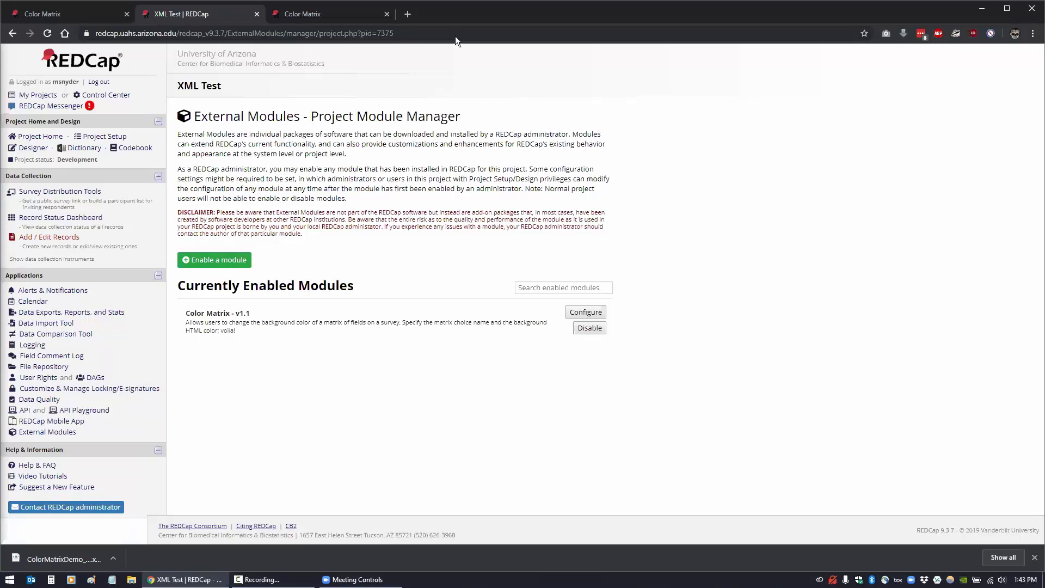
{"action": "left_click", "coordinate": [66, 16]}
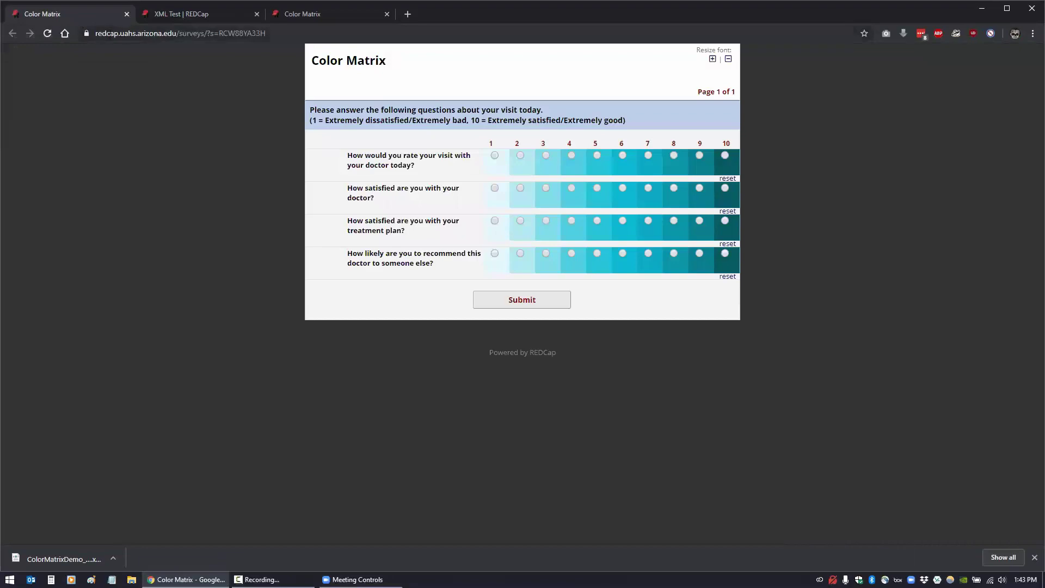
{"action": "left_click", "coordinate": [127, 14]}
{"action": "left_click", "coordinate": [190, 20]}
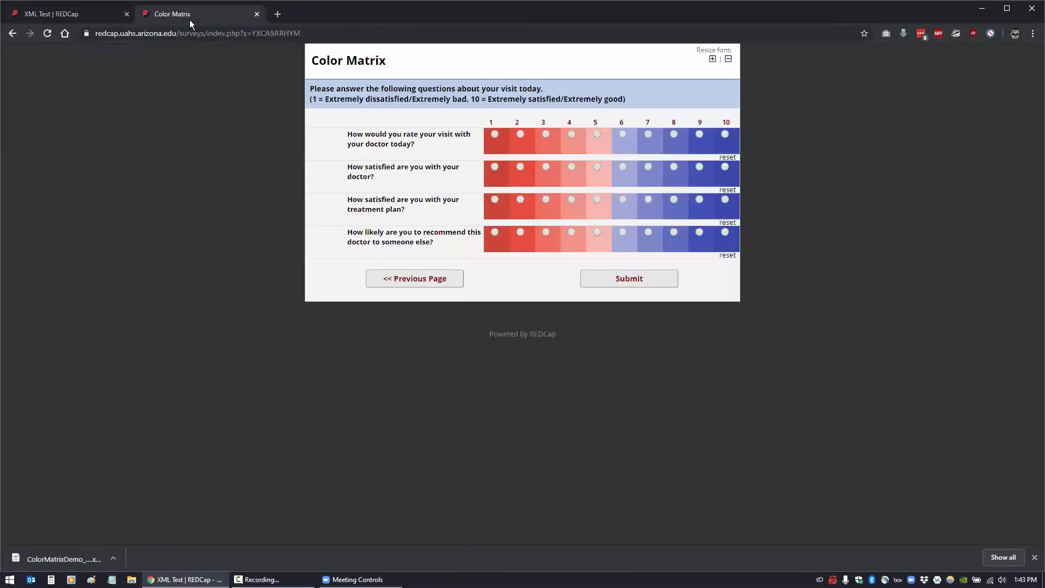
{"action": "left_click", "coordinate": [257, 14]}
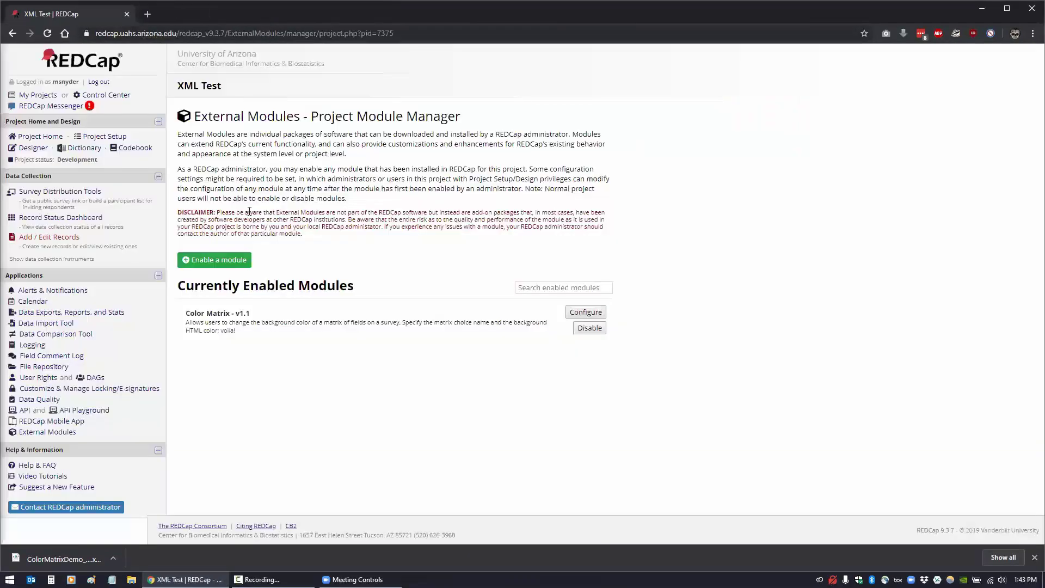
- Open the Color Matrix Demo project from the My Projects list
{"action": "left_click", "coordinate": [43, 96]}
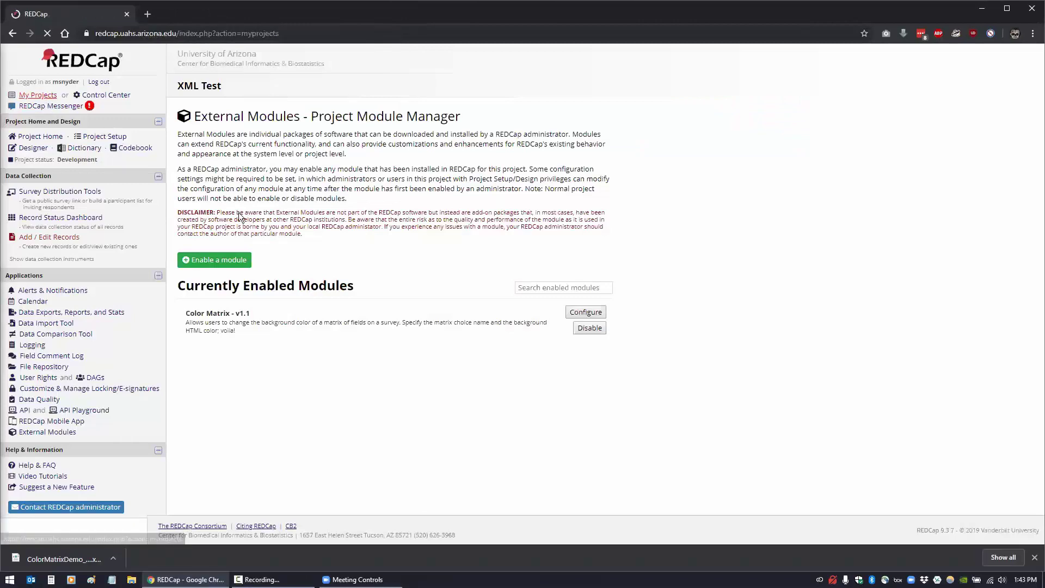
{"action": "scroll", "coordinate": [229, 224], "scroll_direction": "down", "scroll_amount": 1}
{"action": "scroll", "coordinate": [224, 233], "scroll_direction": "down", "scroll_amount": 4}
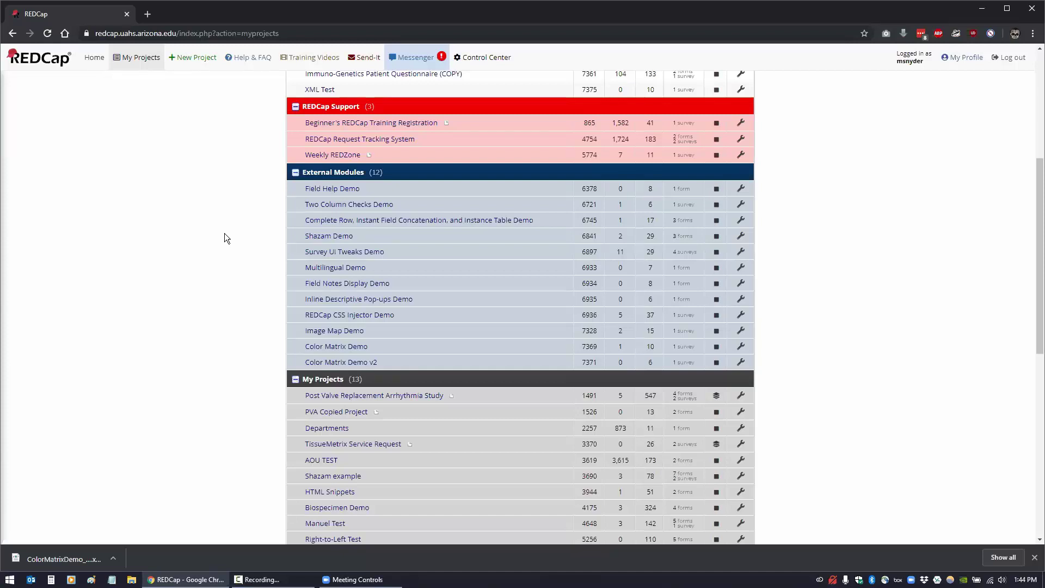
{"action": "left_click", "coordinate": [323, 347]}
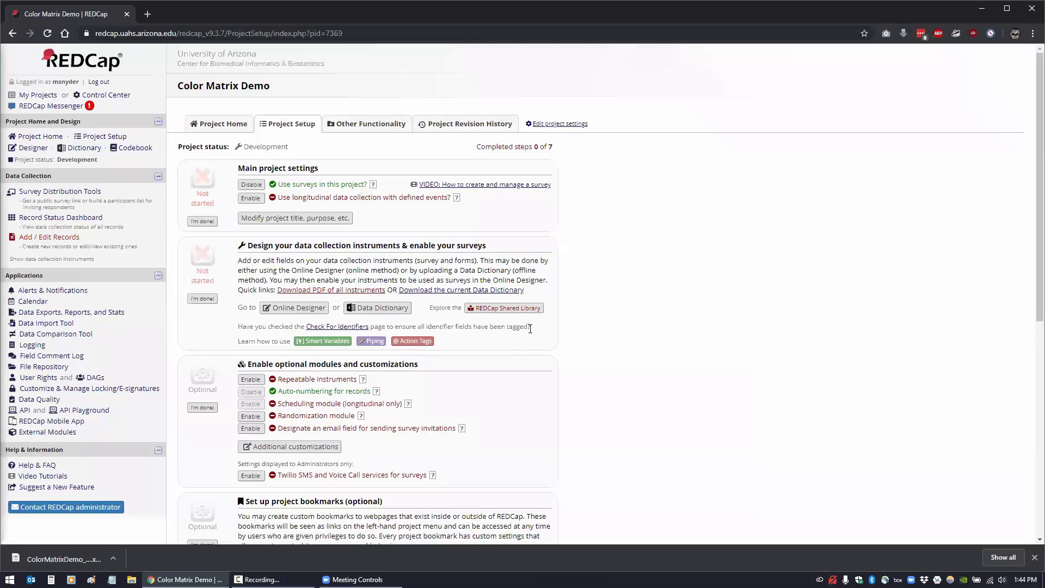
- Look through the Color Matrix Demo project's setup options and its Other Functionality page
{"action": "scroll", "coordinate": [573, 333], "scroll_direction": "down", "scroll_amount": 6}
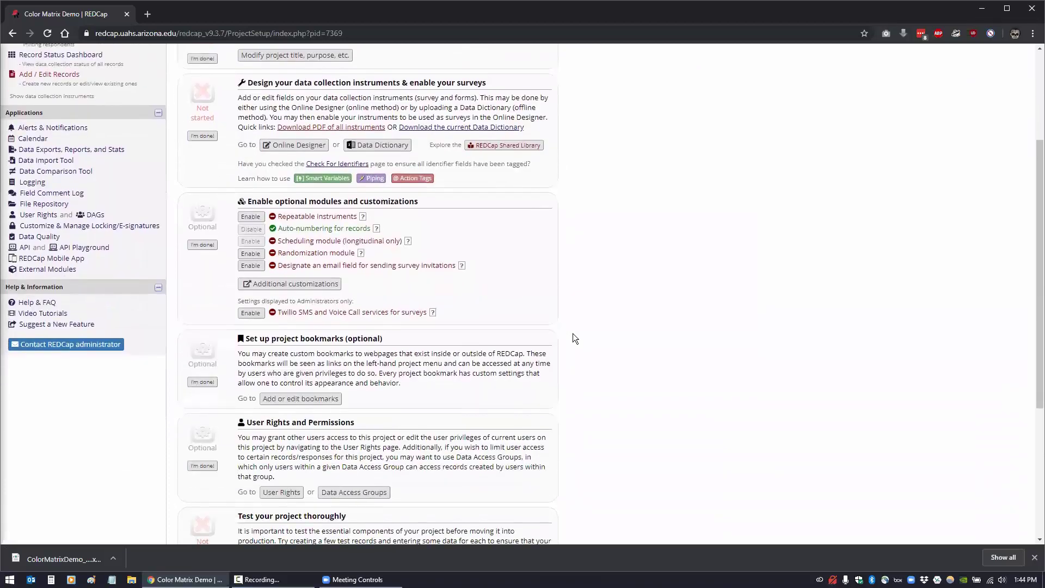
{"action": "scroll", "coordinate": [572, 333], "scroll_direction": "up", "scroll_amount": 6}
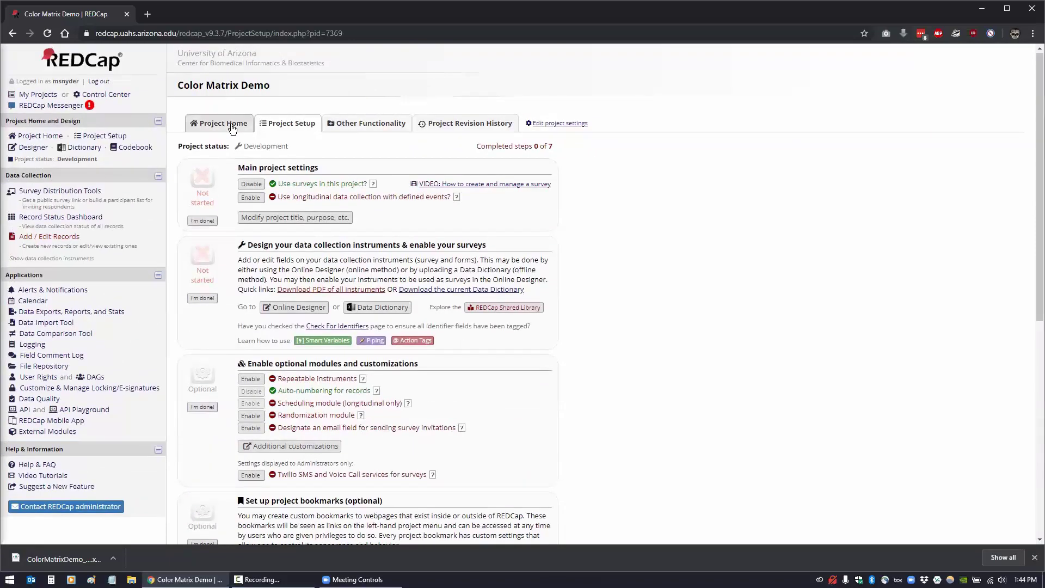
{"action": "left_click", "coordinate": [344, 128]}
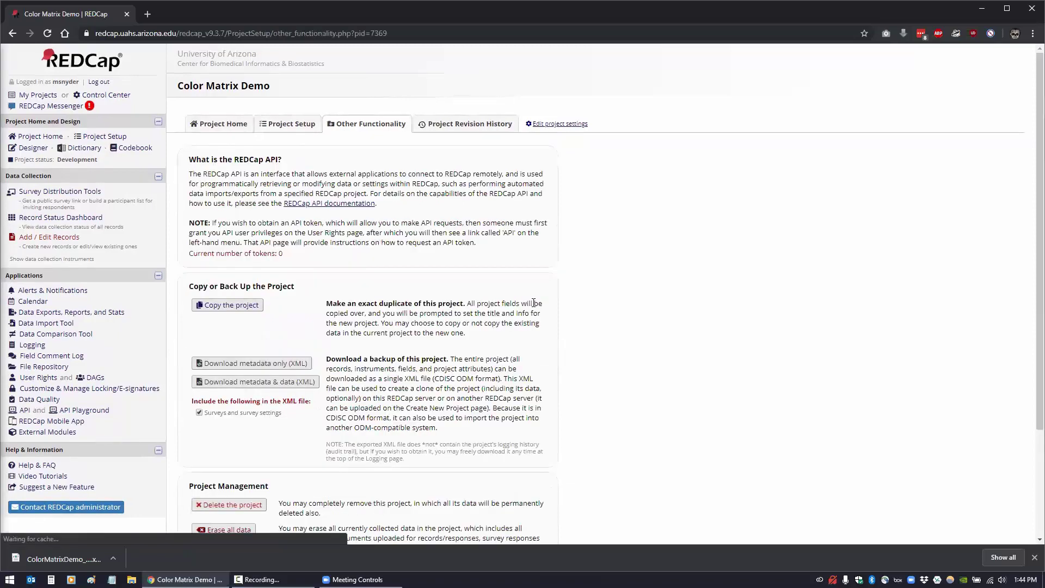
{"action": "scroll", "coordinate": [544, 337], "scroll_direction": "down", "scroll_amount": 3}
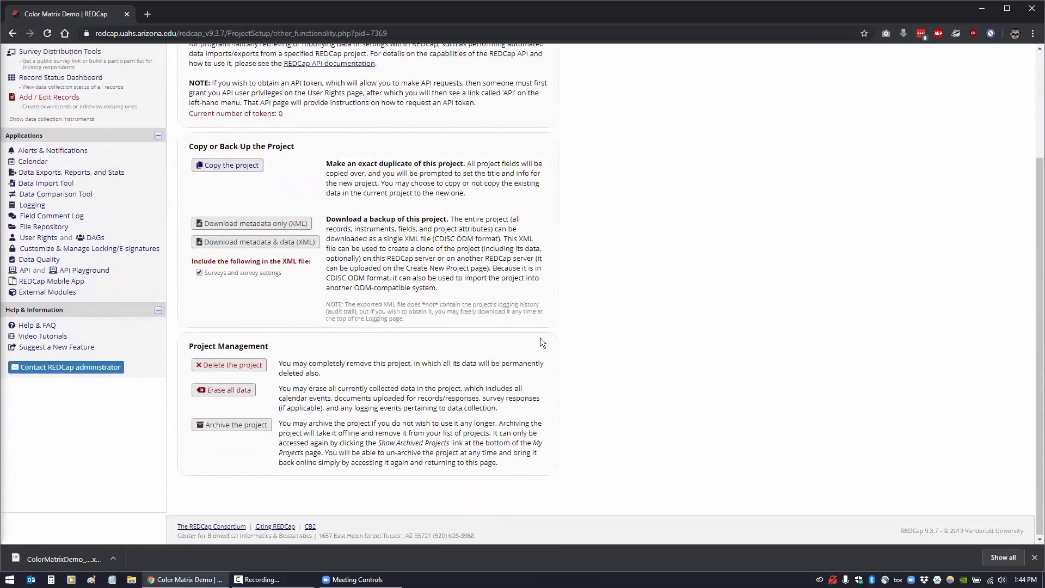
{"action": "scroll", "coordinate": [541, 338], "scroll_direction": "up", "scroll_amount": 3}
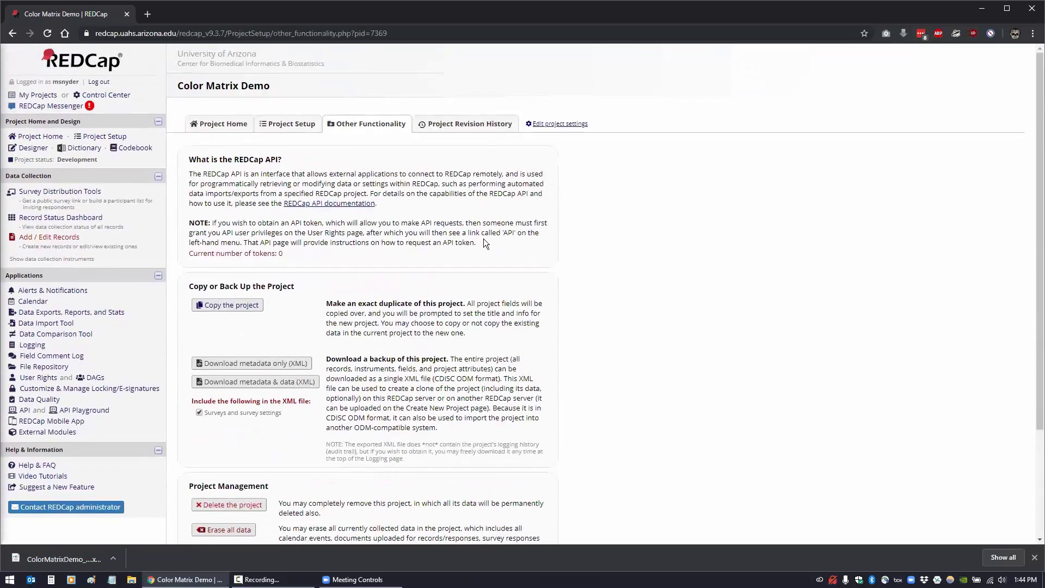
- Open the administrator-level settings of the Color Matrix Demo project and look through them
{"action": "left_click", "coordinate": [554, 129]}
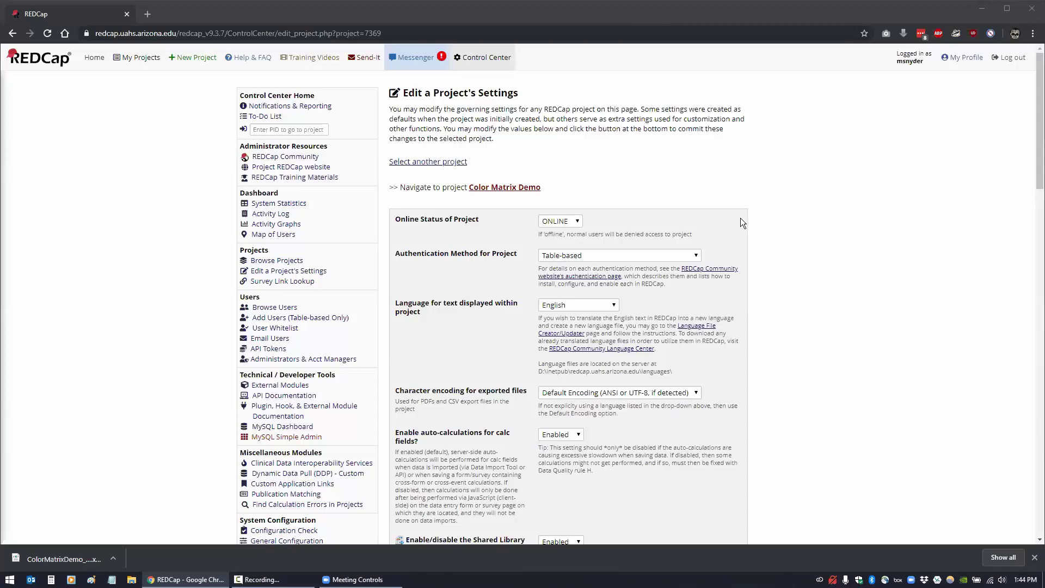
{"action": "scroll", "coordinate": [793, 232], "scroll_direction": "down", "scroll_amount": 6}
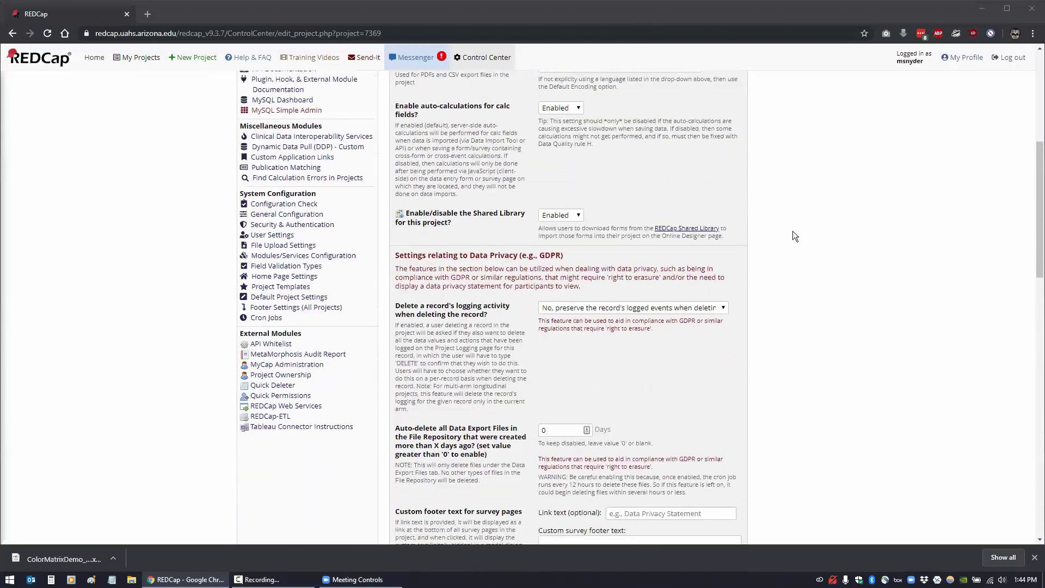
{"action": "scroll", "coordinate": [792, 231], "scroll_direction": "up", "scroll_amount": 6}
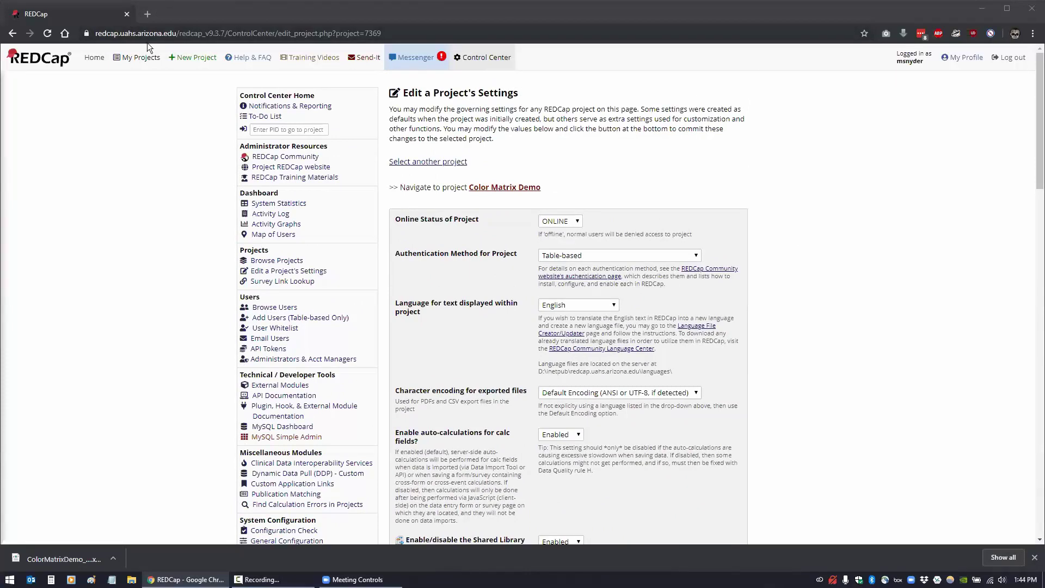
- Return to the project list and reopen the Color Matrix Demo project
{"action": "left_click", "coordinate": [139, 57]}
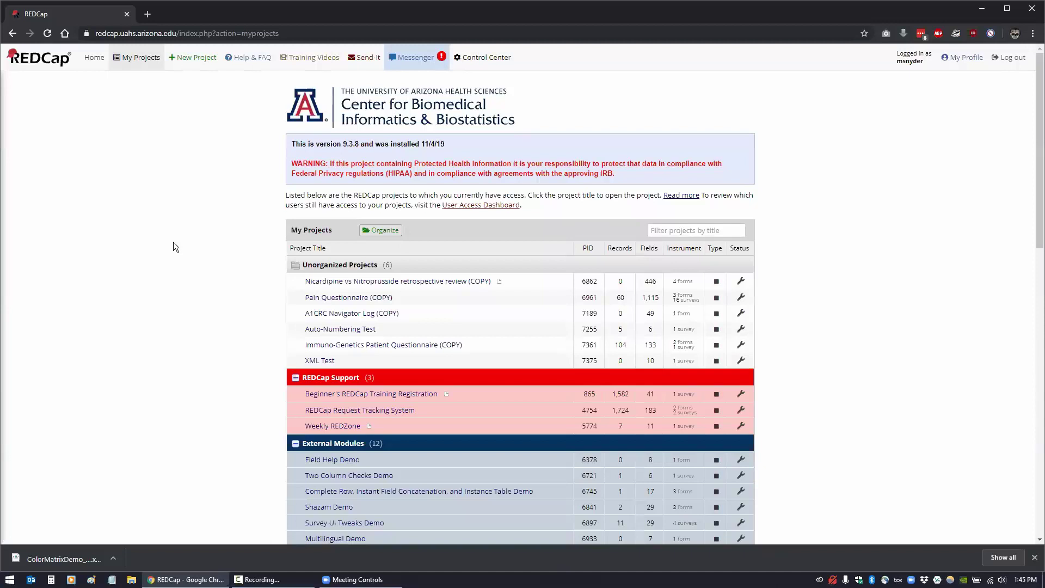
{"action": "scroll", "coordinate": [173, 242], "scroll_direction": "down", "scroll_amount": 1}
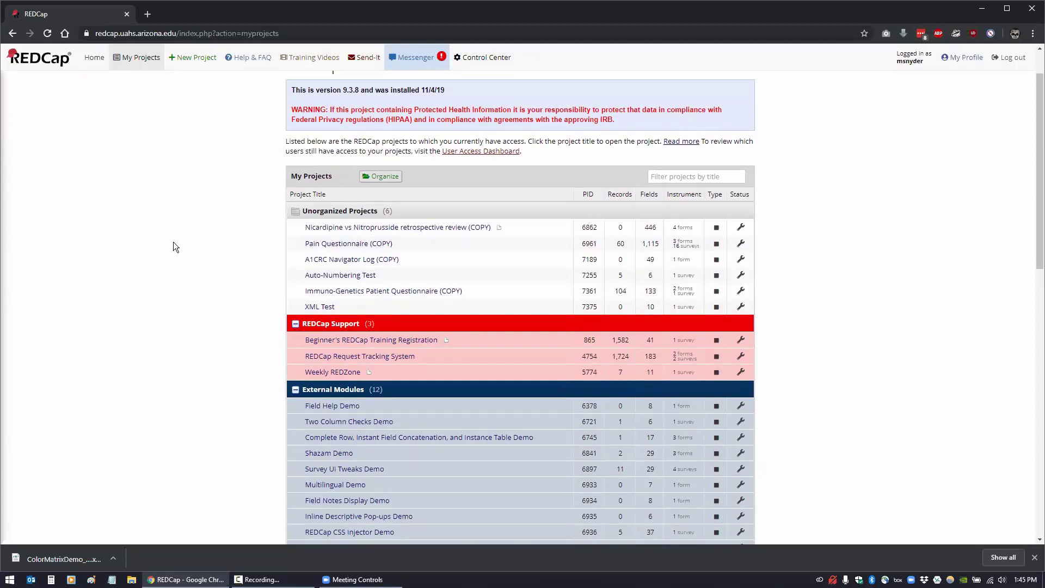
{"action": "scroll", "coordinate": [173, 242], "scroll_direction": "down", "scroll_amount": 3}
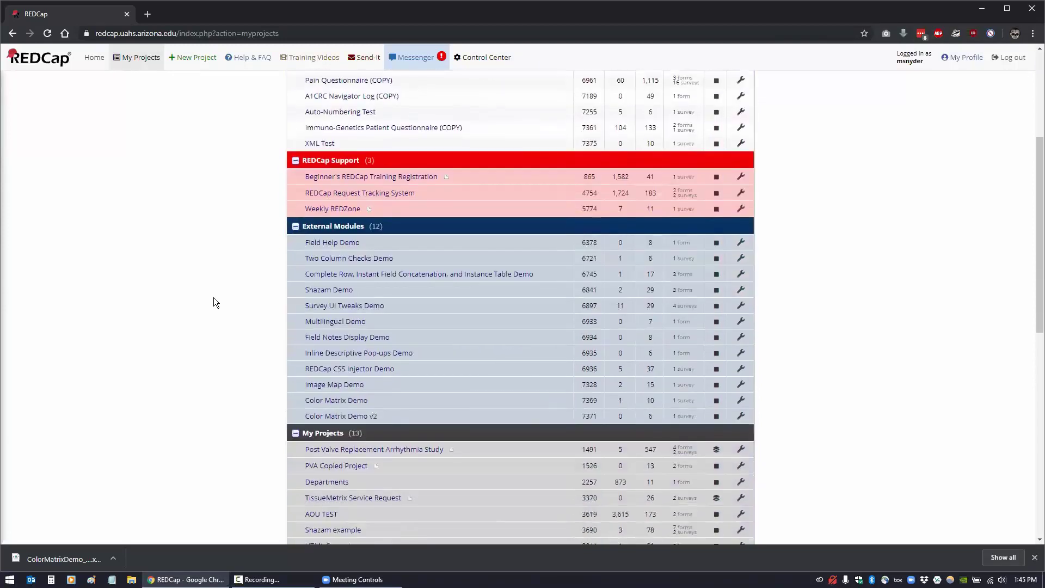
{"action": "left_click", "coordinate": [308, 400]}
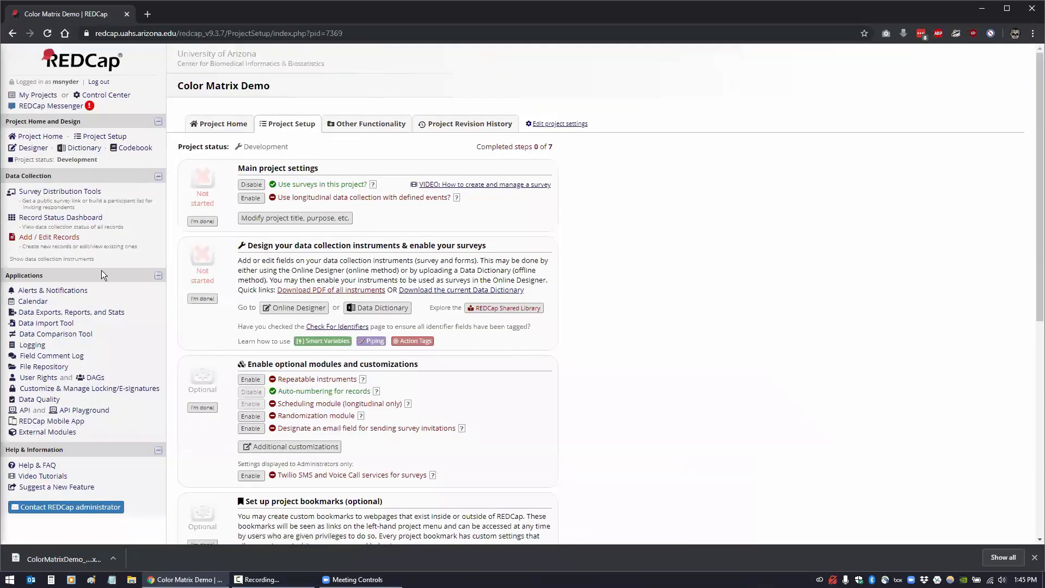
- Start a new record in Color Matrix Demo and examine the matrix colors on its data entry form
{"action": "left_click", "coordinate": [61, 238]}
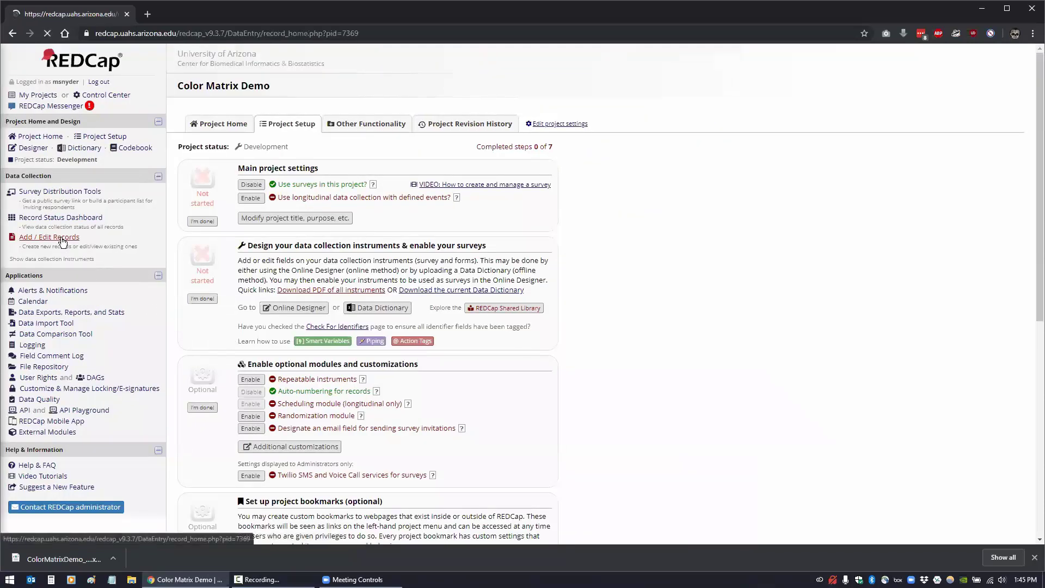
{"action": "left_click", "coordinate": [447, 250]}
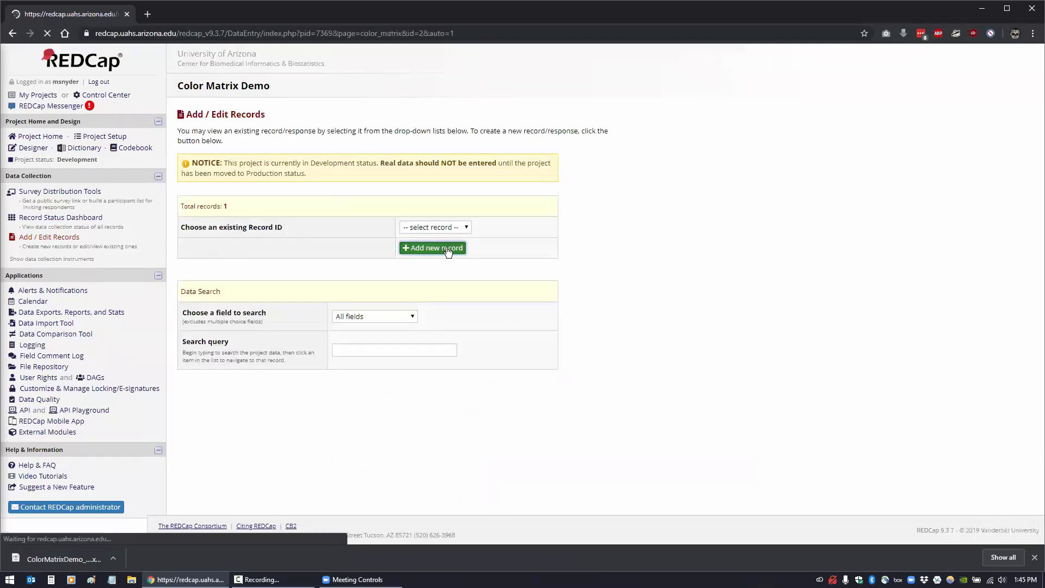
{"action": "scroll", "coordinate": [743, 357], "scroll_direction": "down", "scroll_amount": 3}
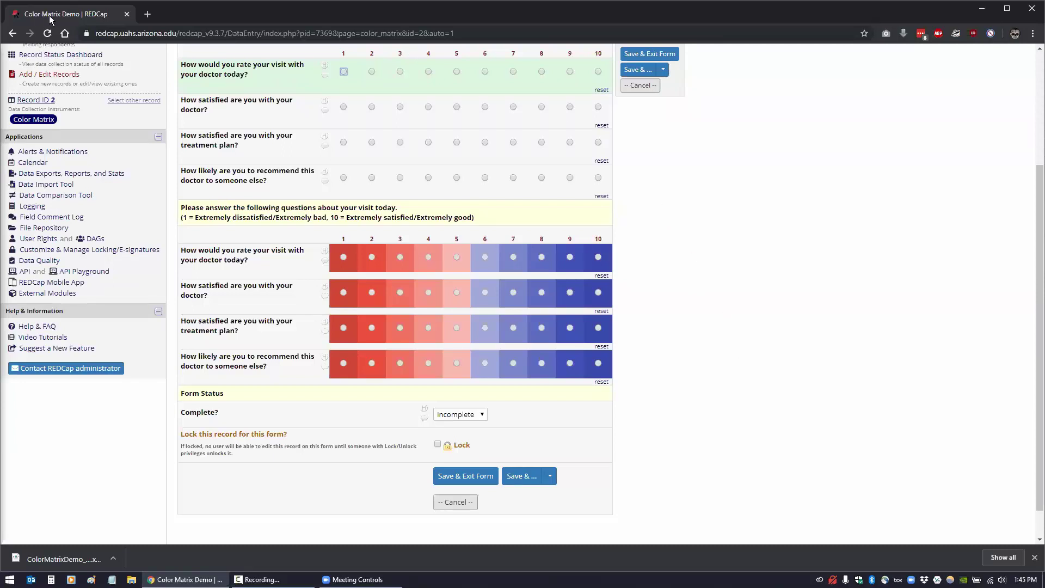
- Search the web for "html color codes" in a new browser tab and open the HTML Color Codes site at htmlcolorcodes.com
{"action": "left_click", "coordinate": [147, 21]}
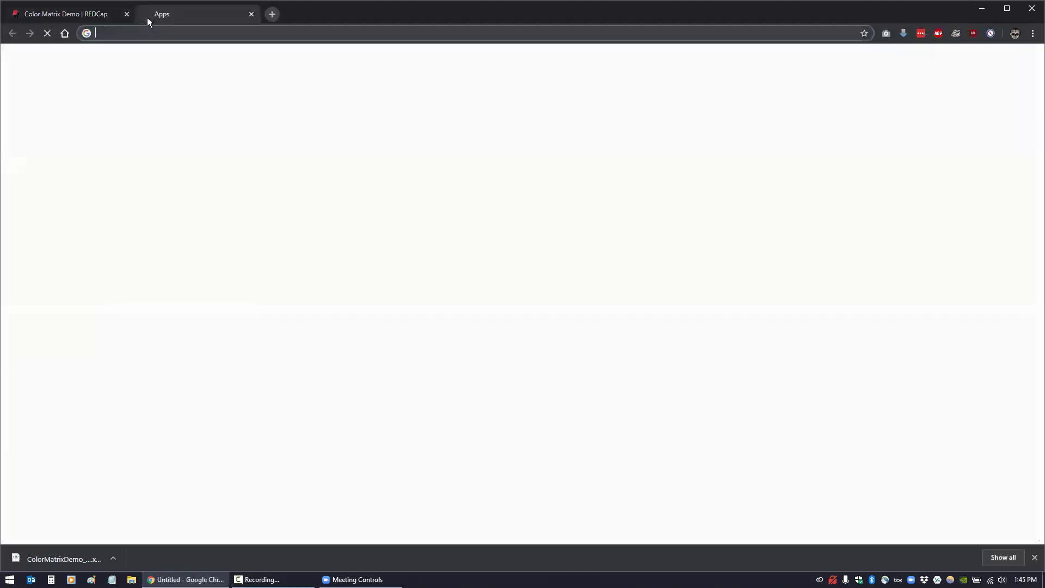
{"action": "key", "text": "ctrl+l"}
{"action": "type", "text": "html color codes"}
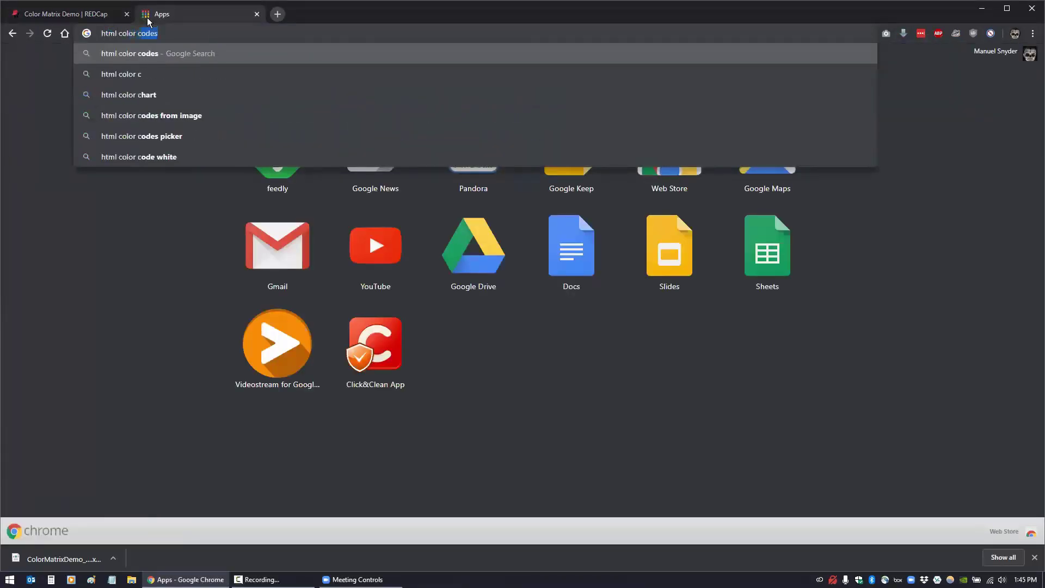
{"action": "key", "text": "Return"}
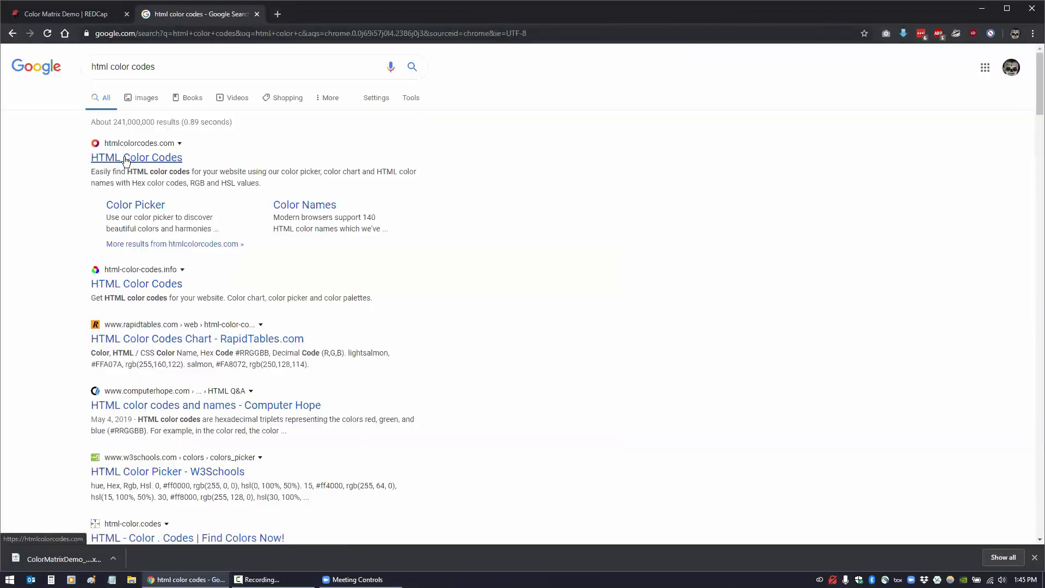
{"action": "left_click", "coordinate": [125, 157]}
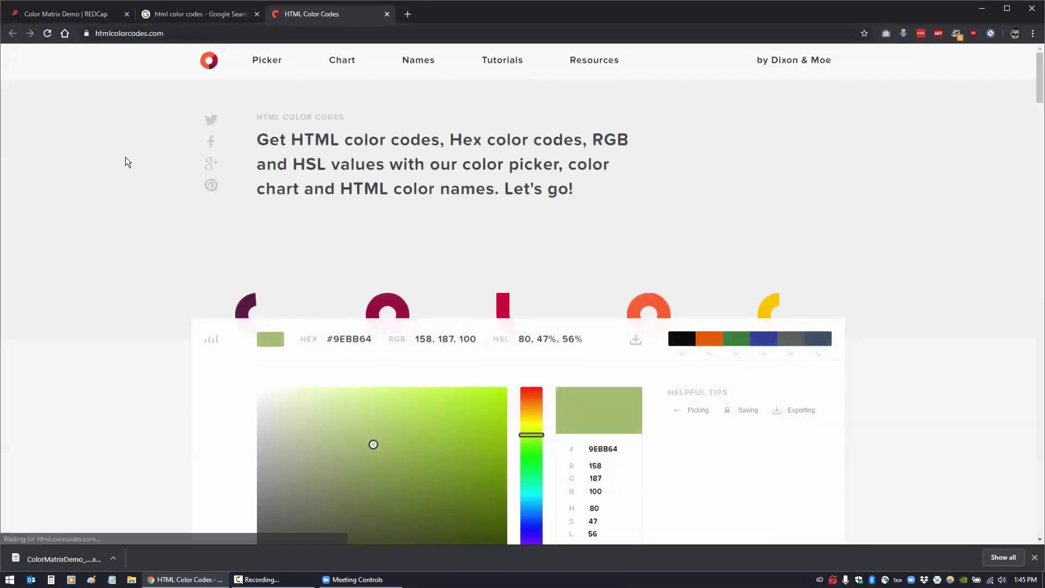
- Open the site's color chart page and look through its flat design, Material design and web safe color charts
{"action": "left_click", "coordinate": [341, 72]}
{"action": "scroll", "coordinate": [75, 360], "scroll_direction": "down", "scroll_amount": 3}
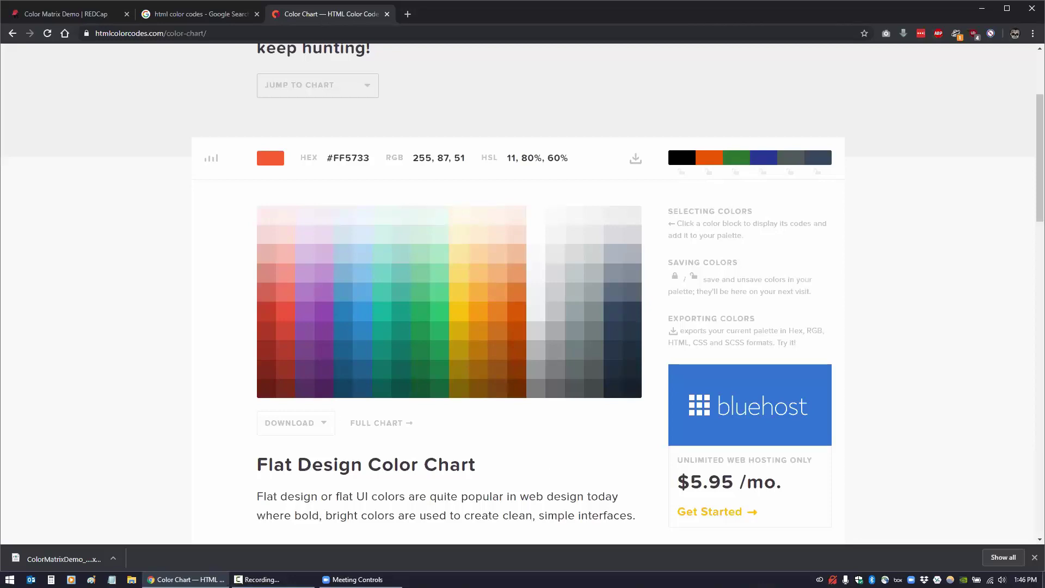
{"action": "left_click", "coordinate": [1034, 557]}
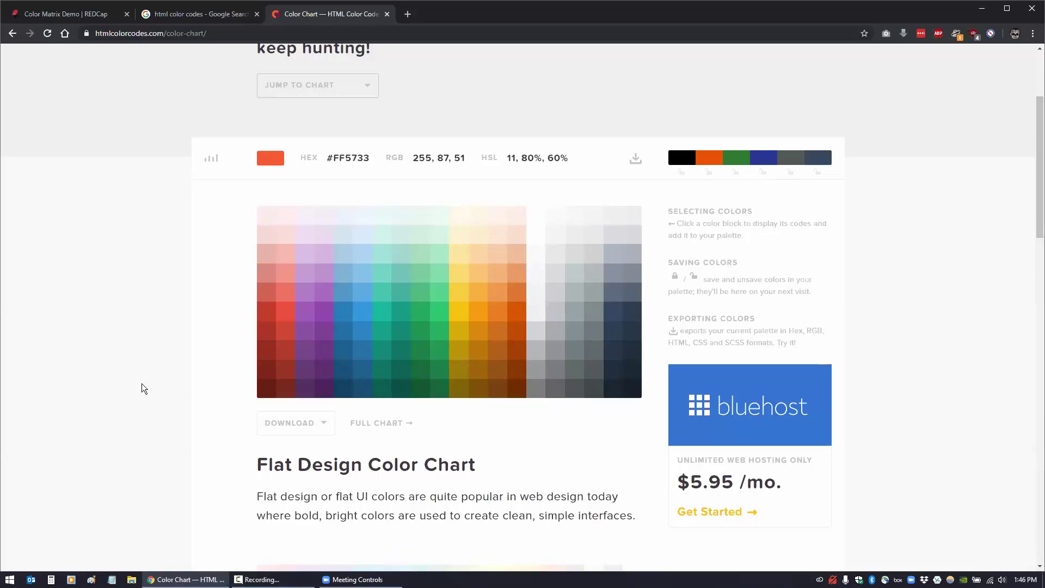
{"action": "scroll", "coordinate": [142, 362], "scroll_direction": "up", "scroll_amount": 3}
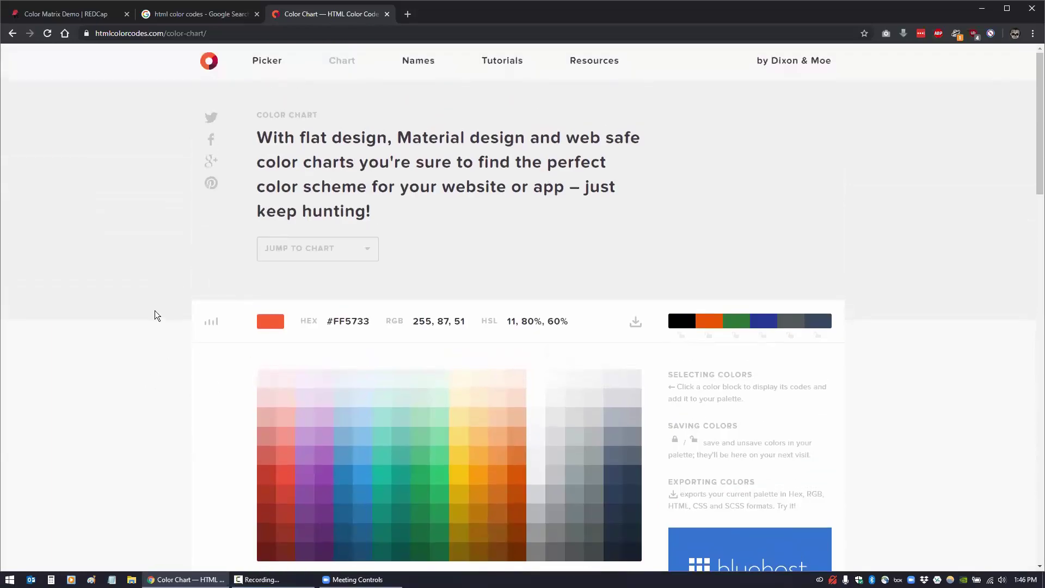
{"action": "scroll", "coordinate": [144, 310], "scroll_direction": "down", "scroll_amount": 5}
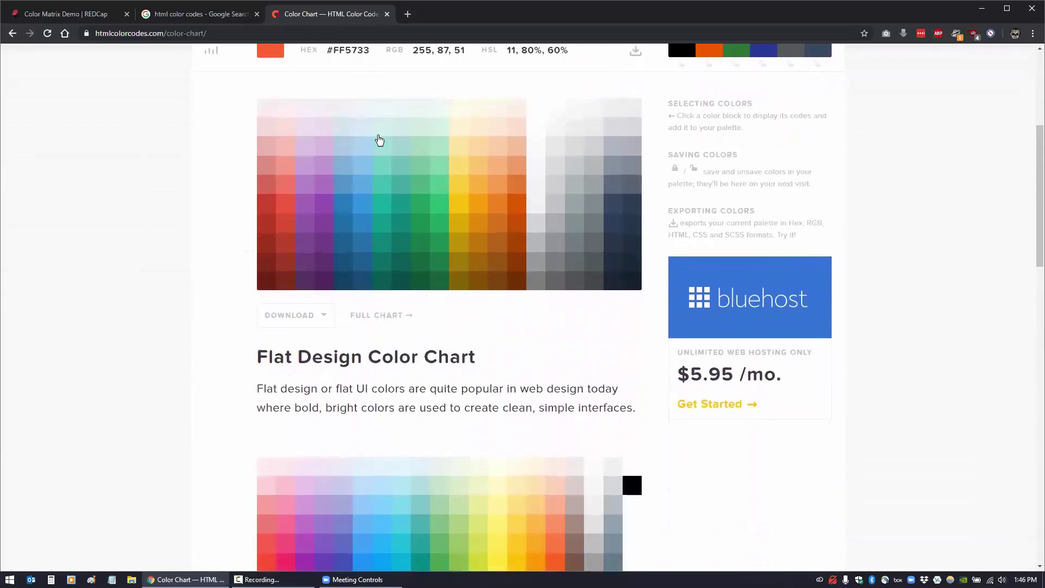
{"action": "scroll", "coordinate": [207, 248], "scroll_direction": "up", "scroll_amount": 1}
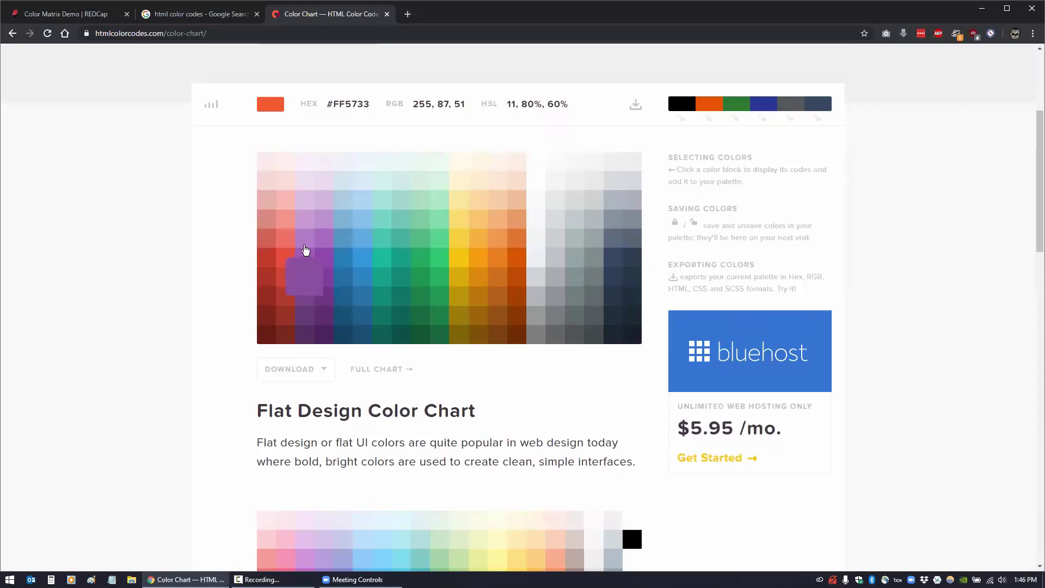
{"action": "scroll", "coordinate": [145, 277], "scroll_direction": "down", "scroll_amount": 4}
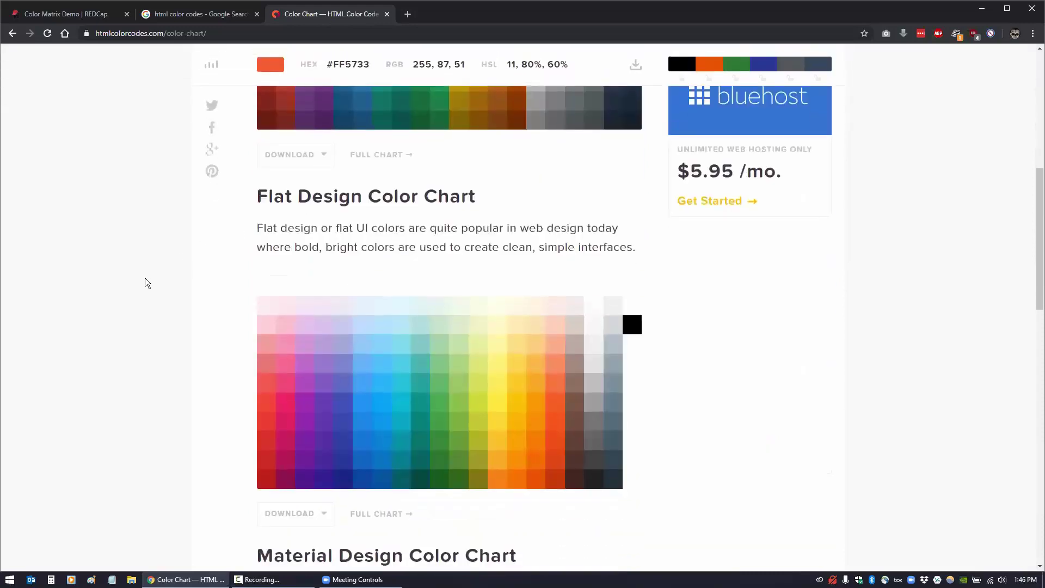
{"action": "scroll", "coordinate": [145, 279], "scroll_direction": "down", "scroll_amount": 6}
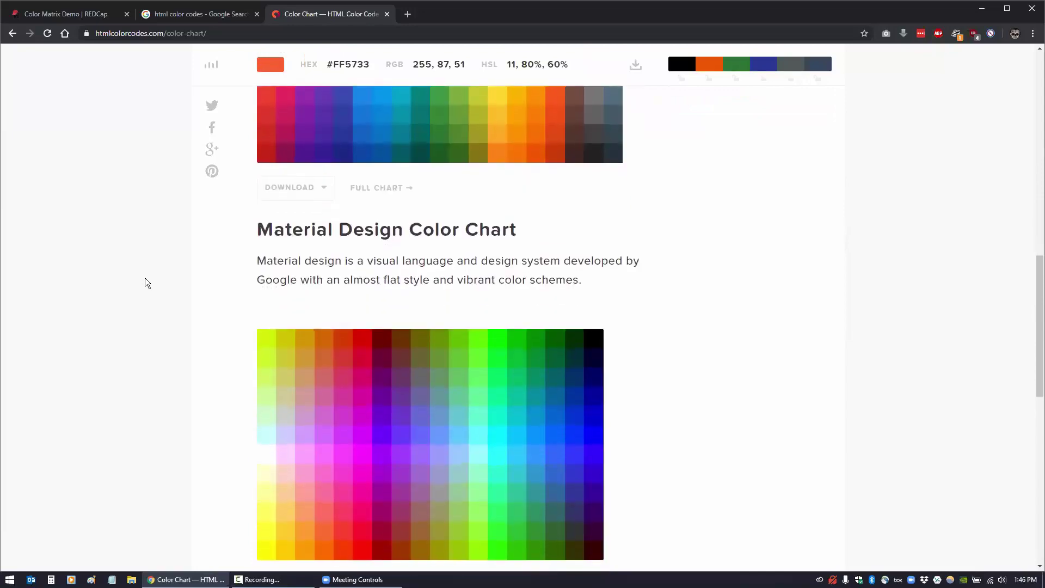
{"action": "scroll", "coordinate": [145, 278], "scroll_direction": "up", "scroll_amount": 10}
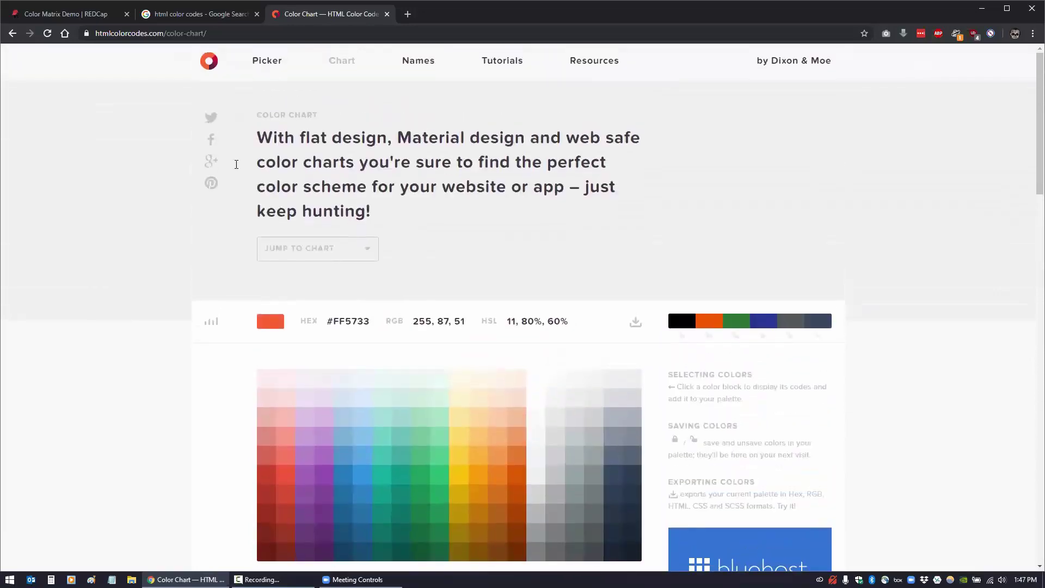
- Open the site's color picker and pick the light red color #FFBEBE
{"action": "left_click", "coordinate": [279, 64]}
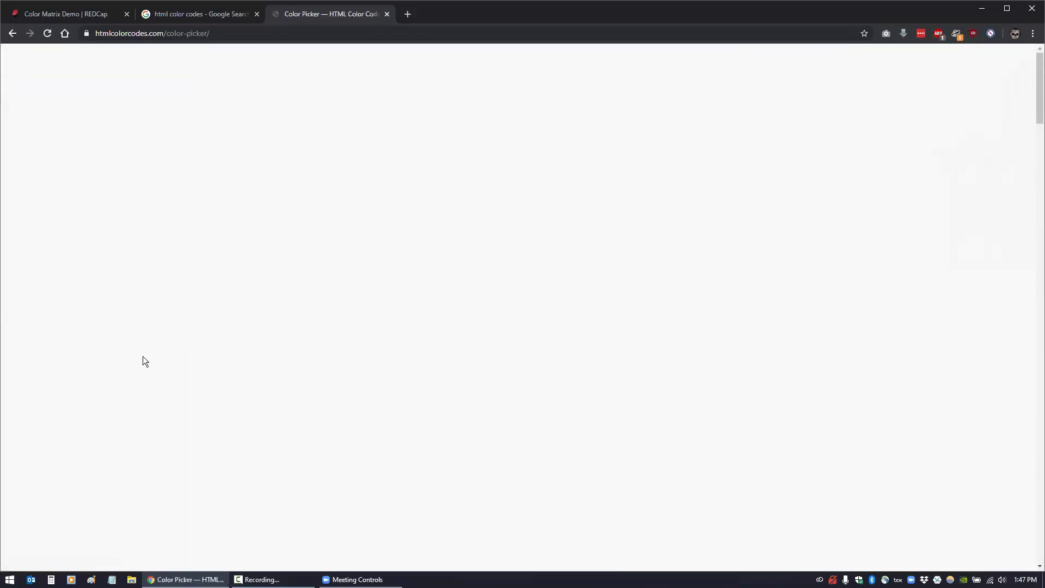
{"action": "scroll", "coordinate": [459, 235], "scroll_direction": "down", "scroll_amount": 1}
{"action": "scroll", "coordinate": [489, 218], "scroll_direction": "down", "scroll_amount": 2}
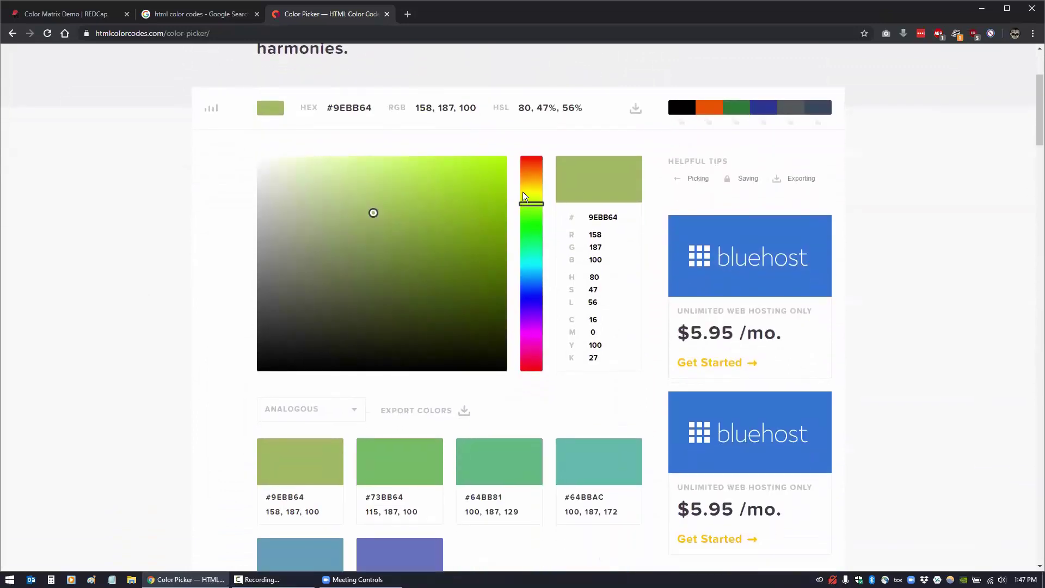
{"action": "left_click_drag", "start_coordinate": [523, 191], "coordinate": [320, 158]}
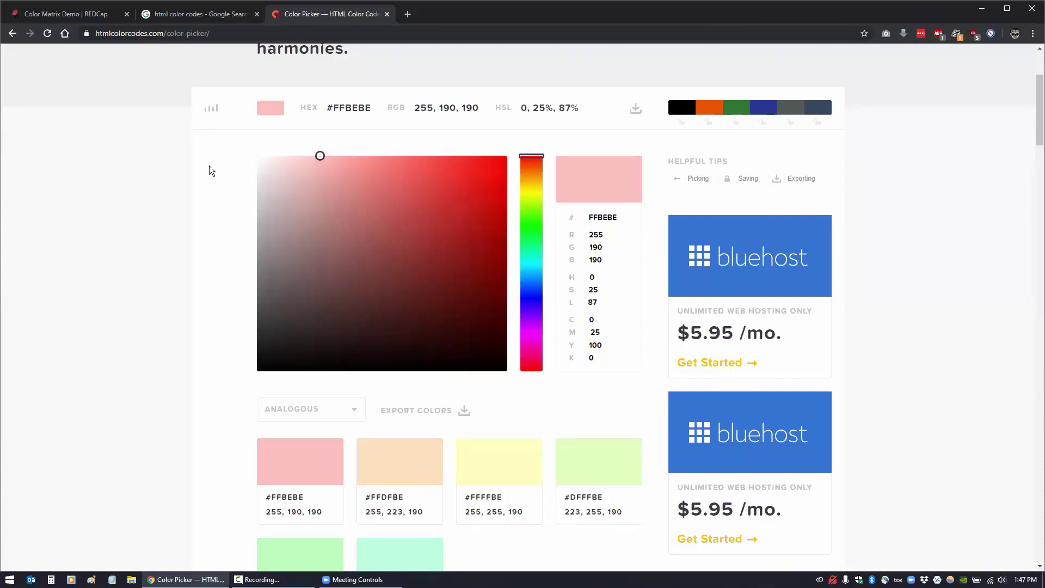
- Switch between the open browser pages and return to the Color Matrix Demo record's data entry form
{"action": "left_click", "coordinate": [31, 14]}
{"action": "left_click", "coordinate": [301, 12]}
{"action": "left_click", "coordinate": [198, 15]}
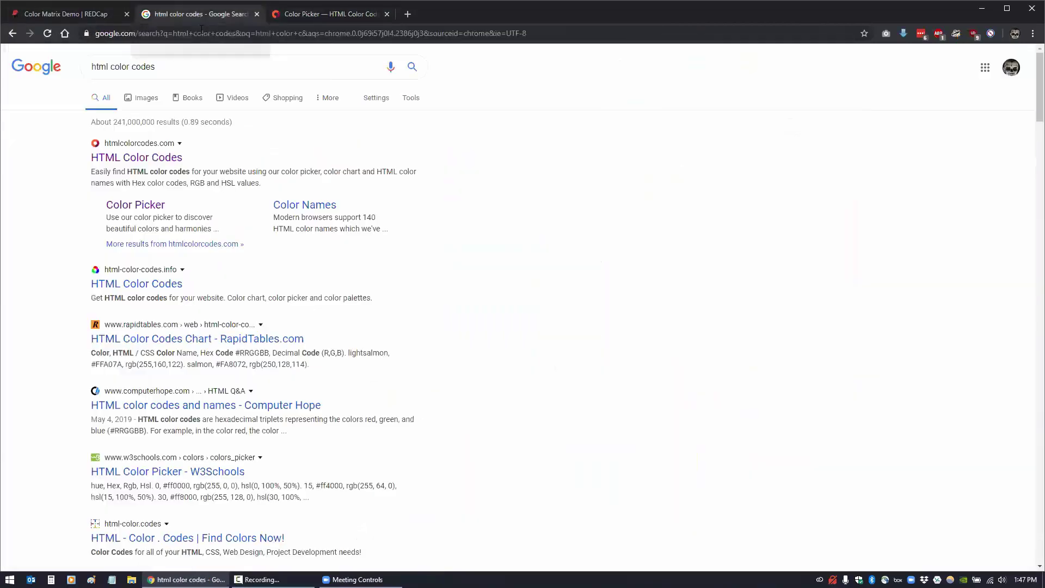
{"action": "left_click", "coordinate": [296, 15]}
{"action": "left_click", "coordinate": [252, 32]}
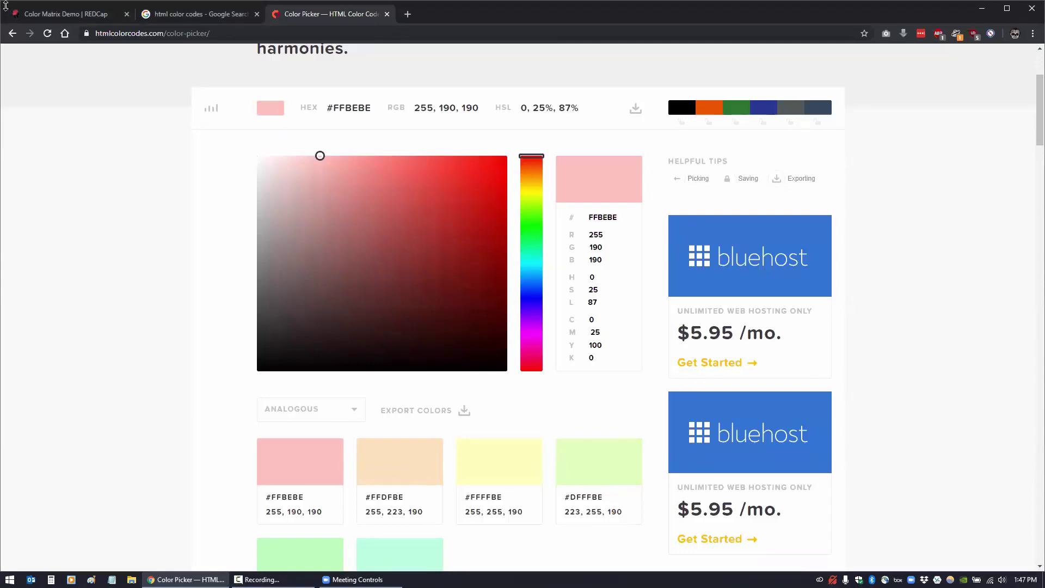
{"action": "left_click", "coordinate": [42, 14]}
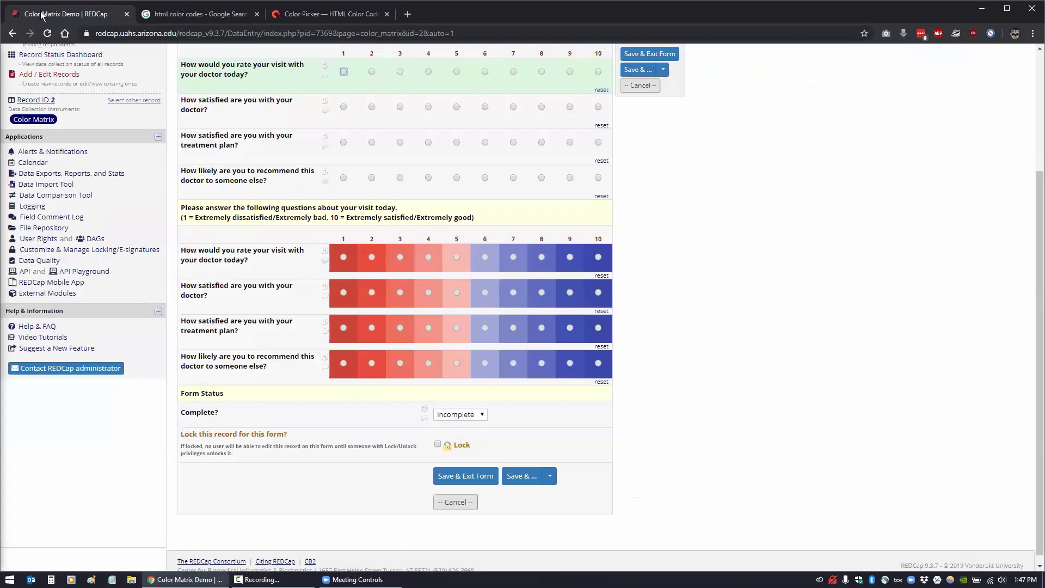